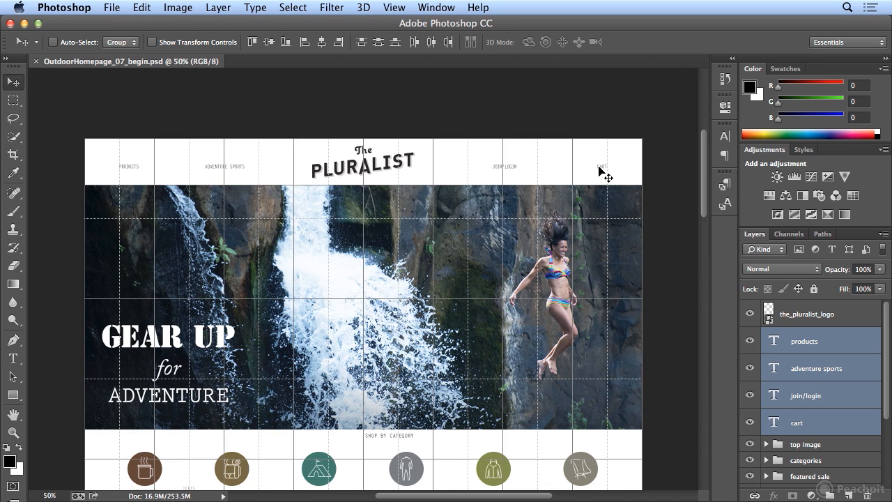
Collapse the Adjustments panel and give the the_pluralist_logo layer a green color label
click(794, 315)
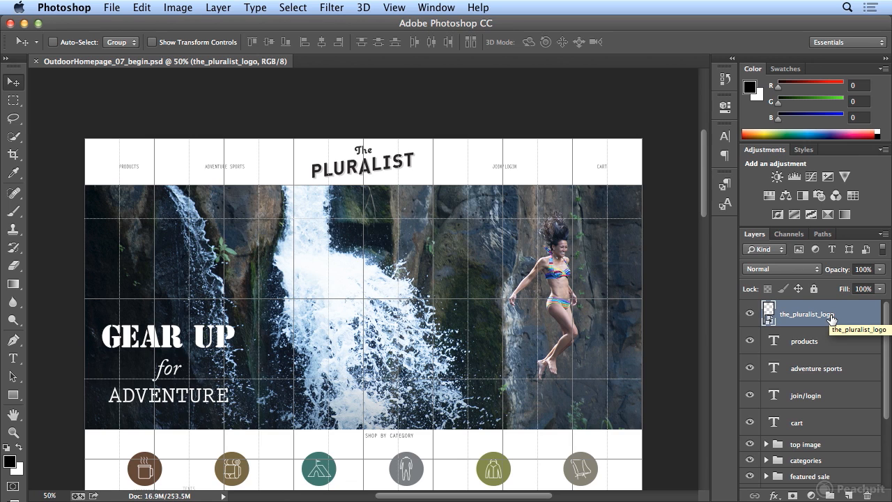
double_click(761, 150)
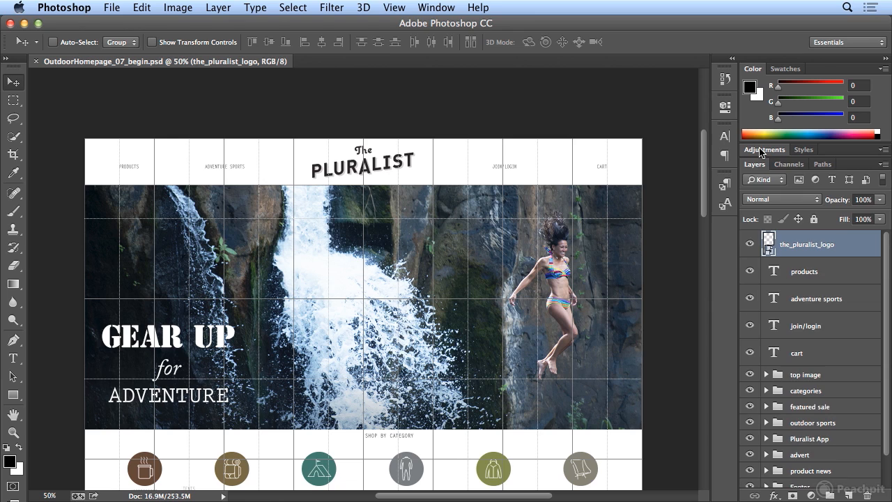
right_click(810, 251)
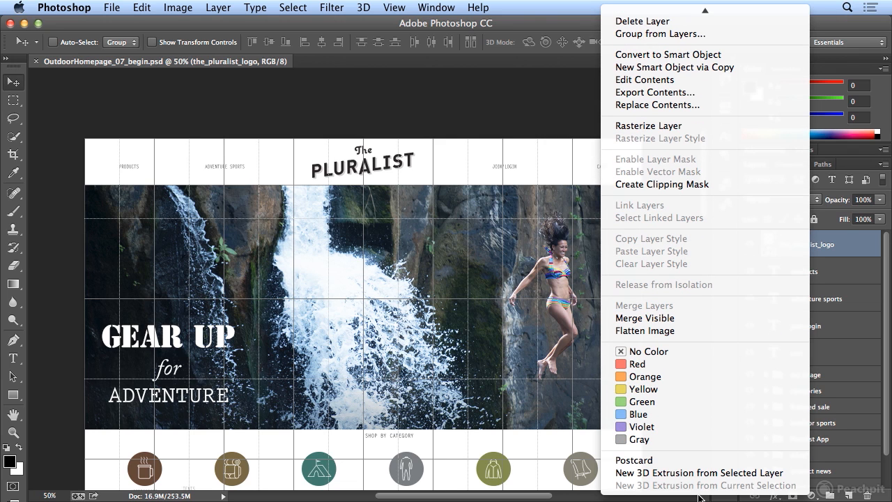
click(668, 403)
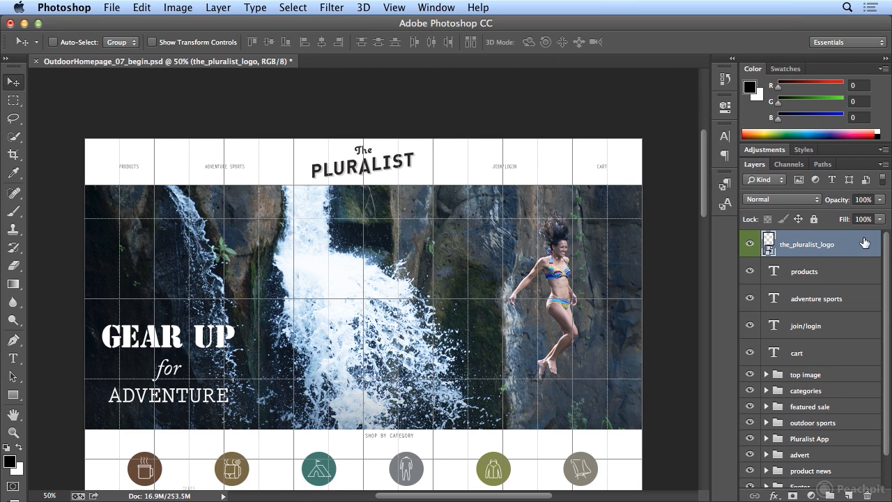
Color-label the four navigation text layers, products, adventure sports, join/login and cart, orange
click(815, 276)
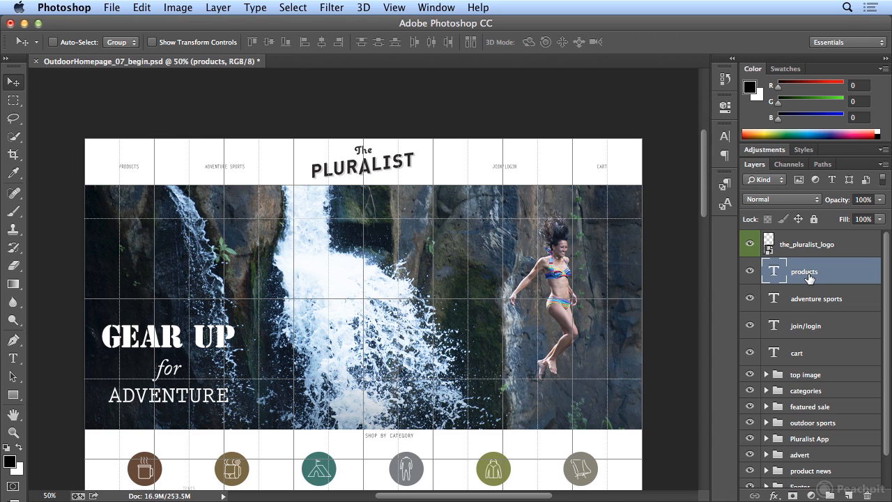
shift+click(812, 356)
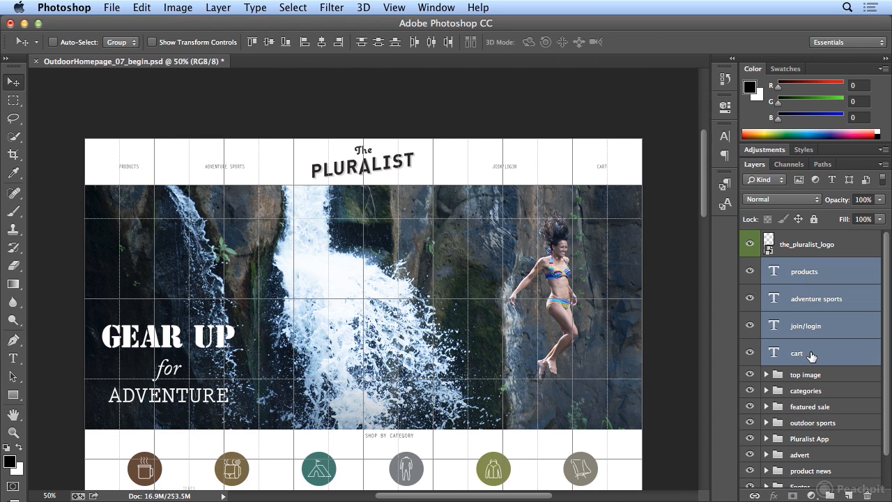
right_click(807, 270)
mouse_move(707, 490)
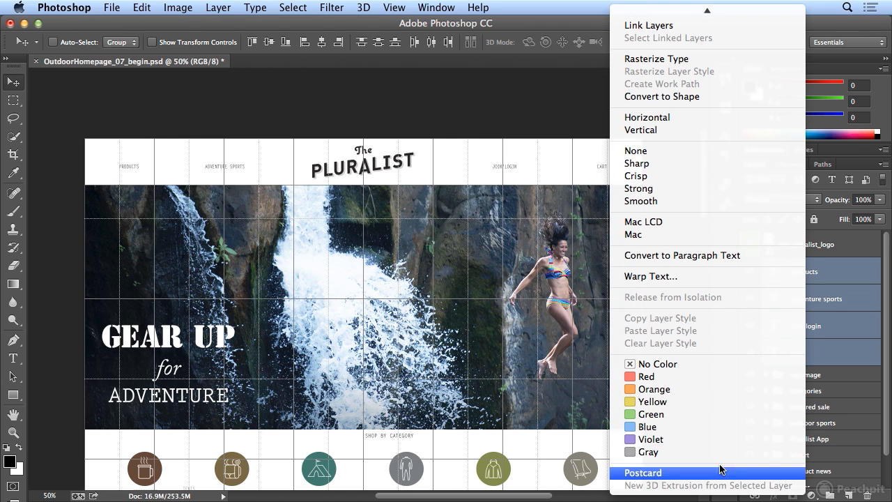
click(724, 389)
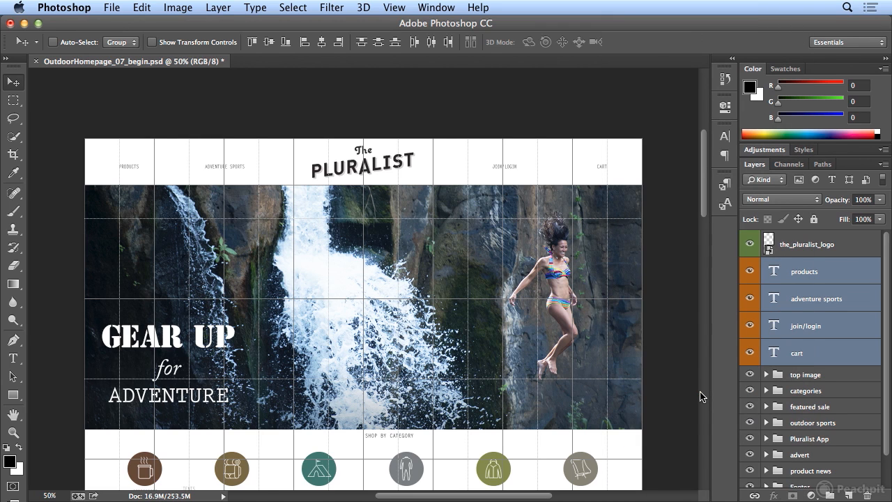
Color-label the top line and Gradient layers green inside the waterfall subgroup of the top image group
click(766, 374)
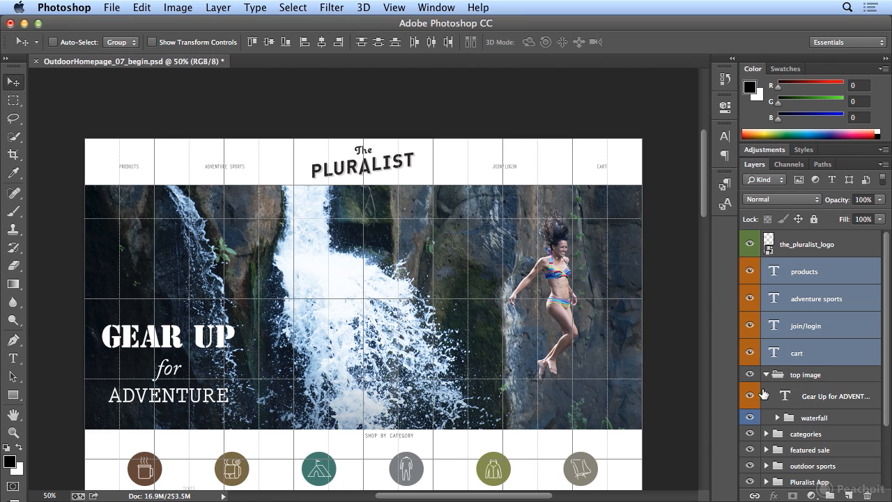
click(777, 418)
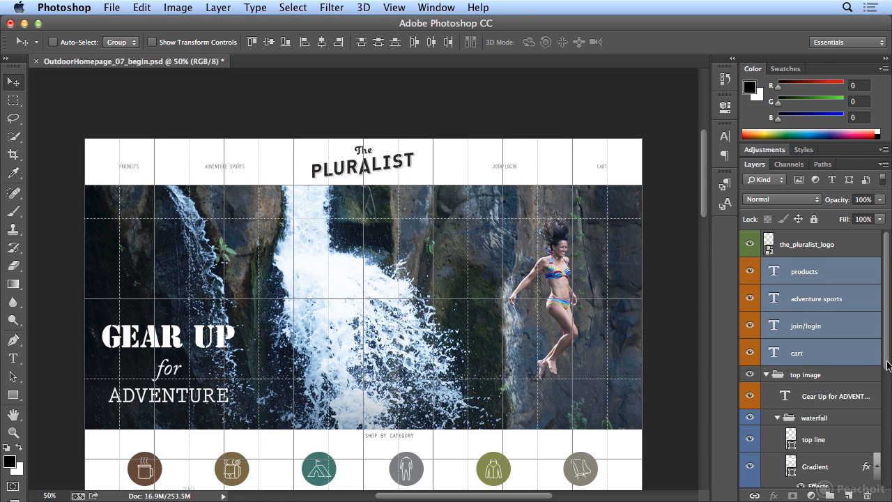
scroll(812, 390, down, 2)
click(814, 385)
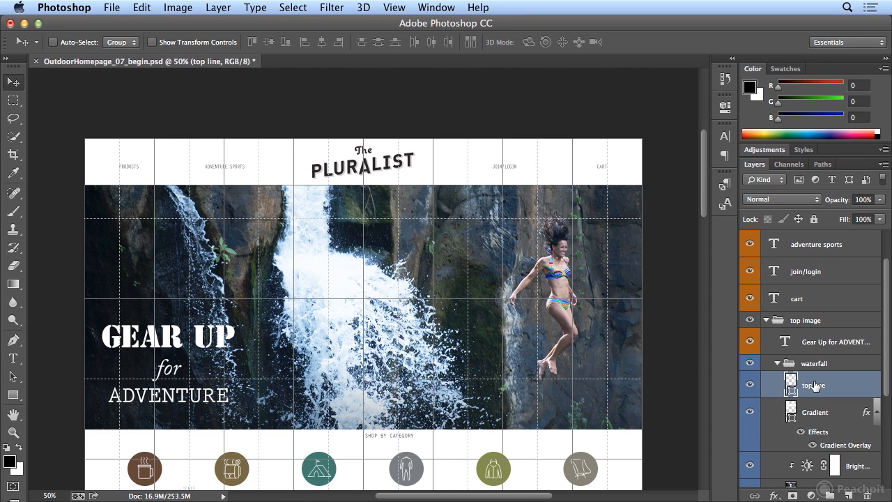
shift+click(807, 416)
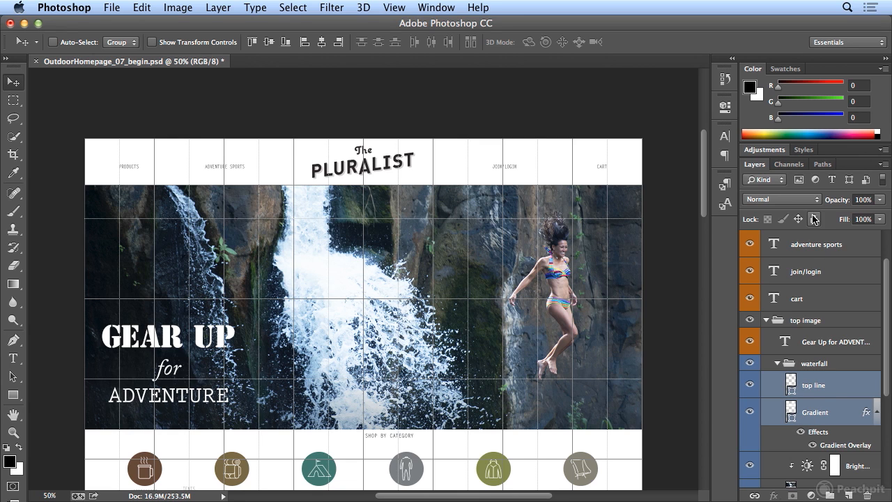
right_click(824, 395)
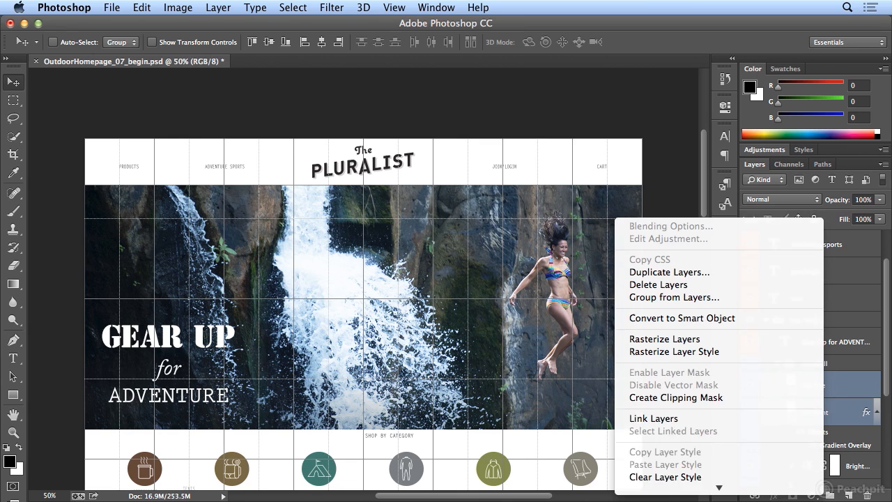
click(698, 402)
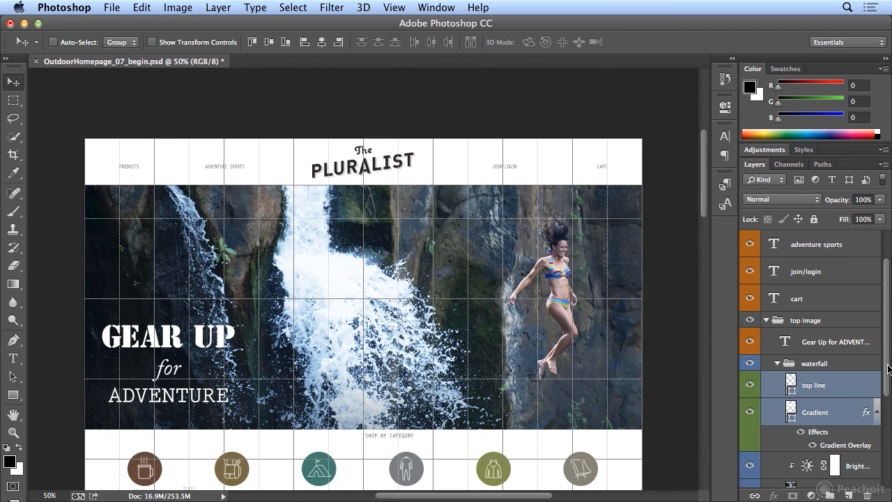
Collapse the waterfall subgroup and its parent top image group in the layer stack
scroll(889, 397, down, 2)
drag(889, 397, 887, 423)
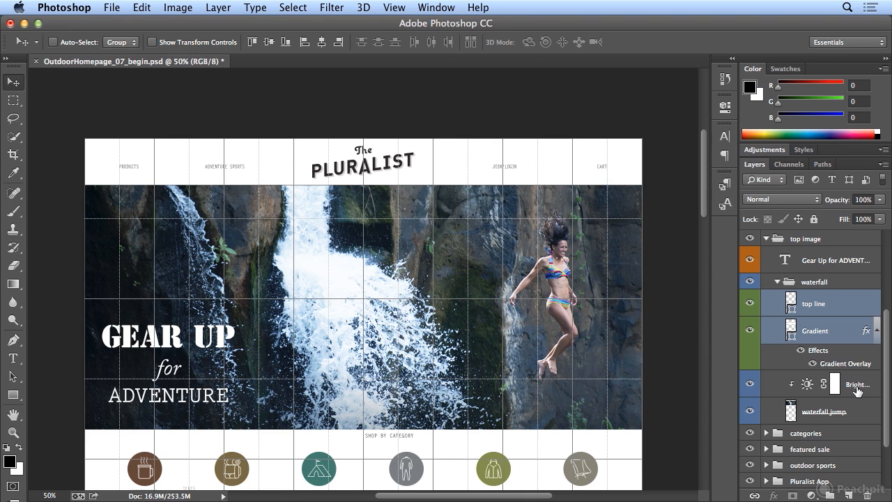
click(778, 282)
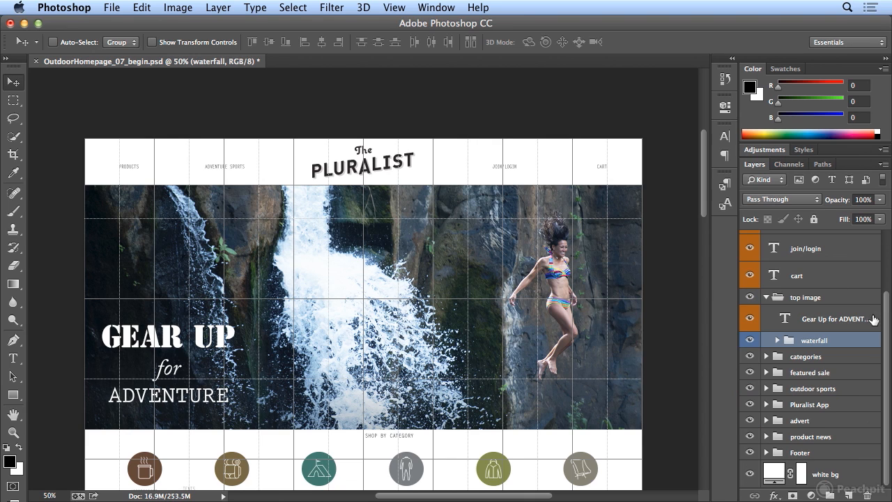
click(767, 297)
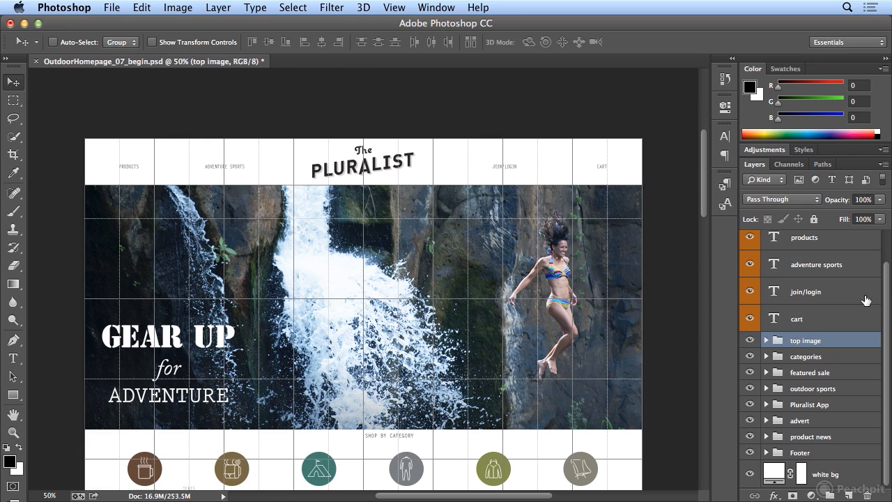
Create a new layer group directly above the top image group and name it "top nav"
drag(888, 330, 888, 298)
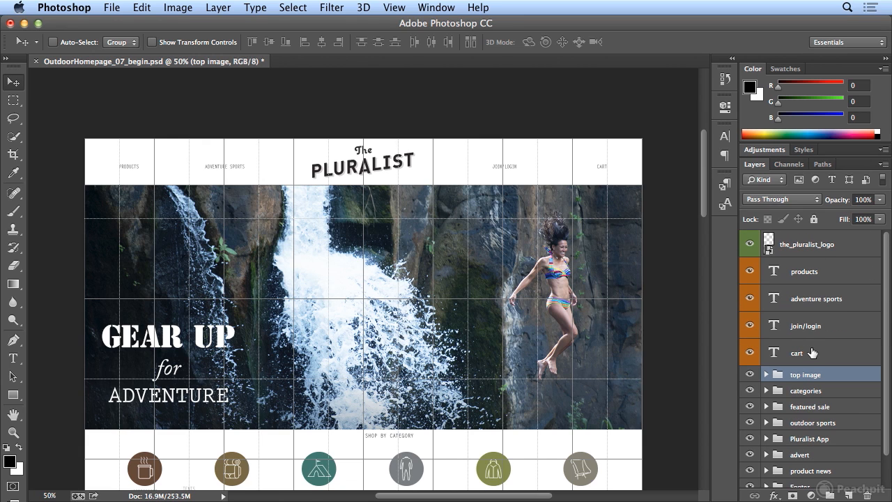
click(829, 495)
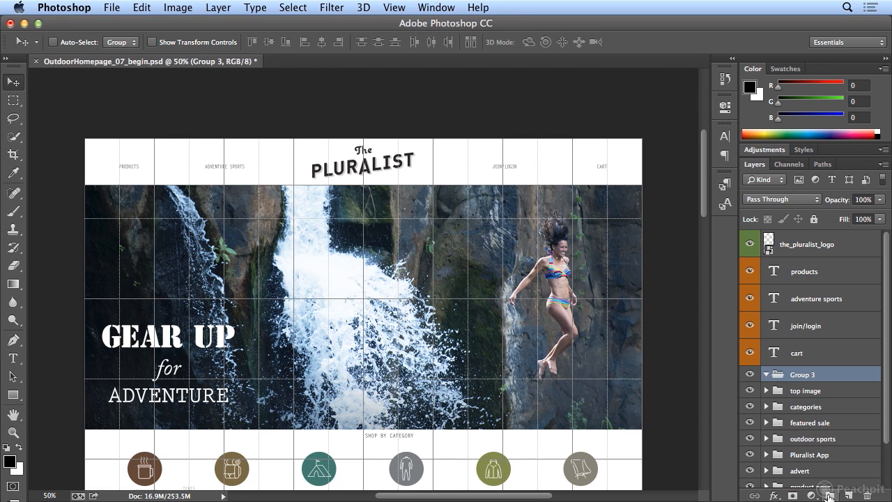
double_click(800, 374)
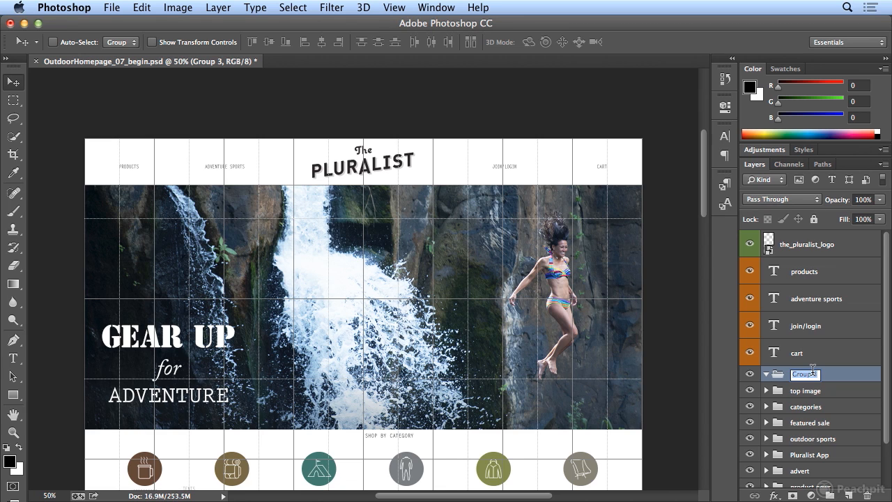
text(top nav)
key(Return)
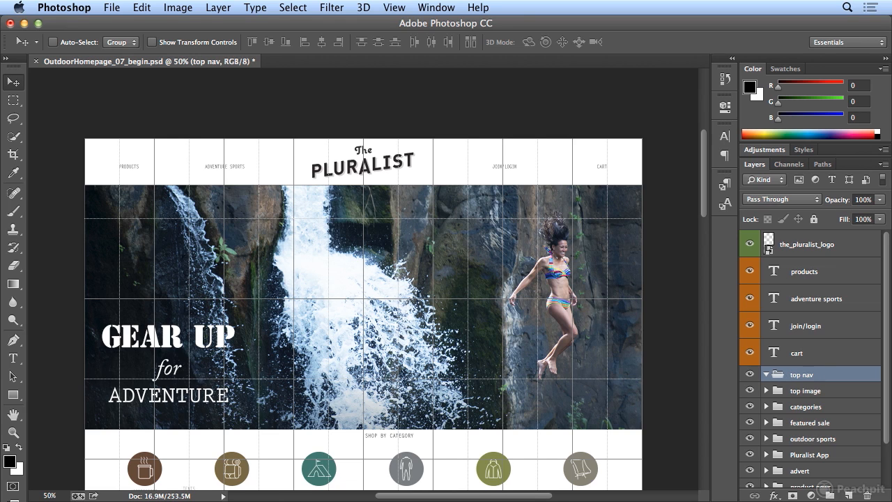
Move the the_pluralist_logo layer and the four navigation text layers into the top nav group
click(807, 252)
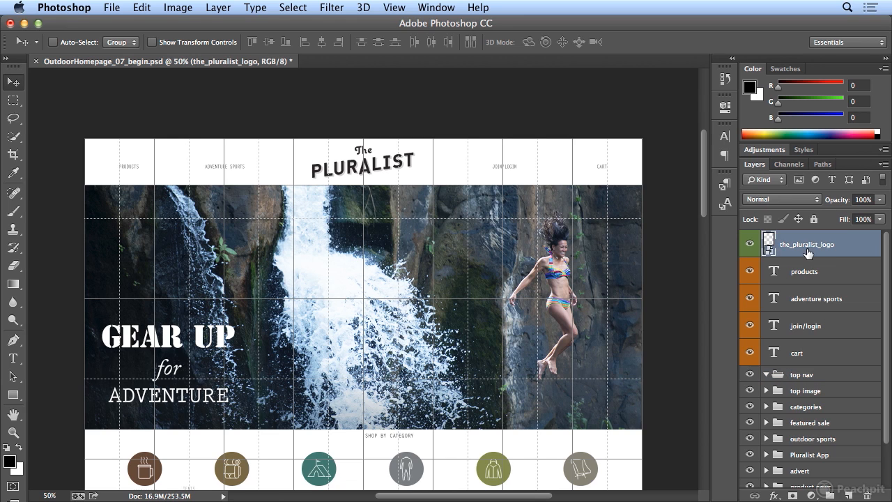
shift+click(810, 357)
drag(810, 357, 806, 373)
Make the cart text layer active and switch to the Custom Shape Tool for work beside the CART link
click(825, 373)
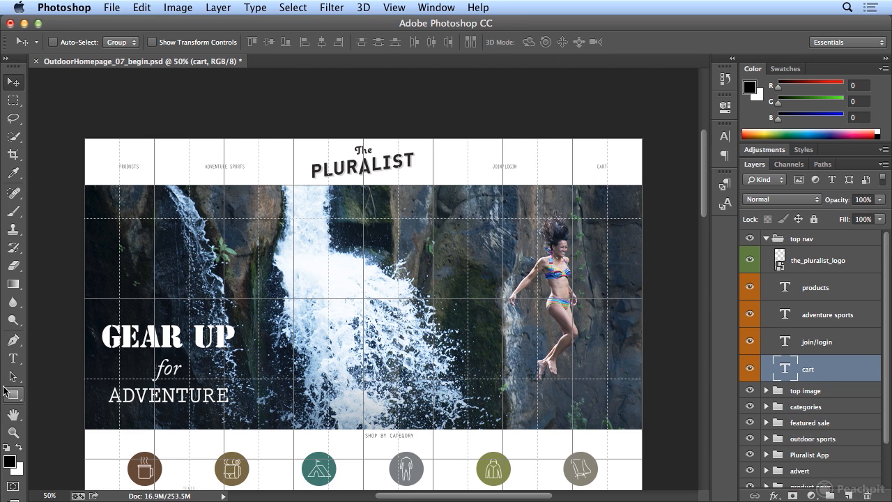
click(13, 432)
click(599, 169)
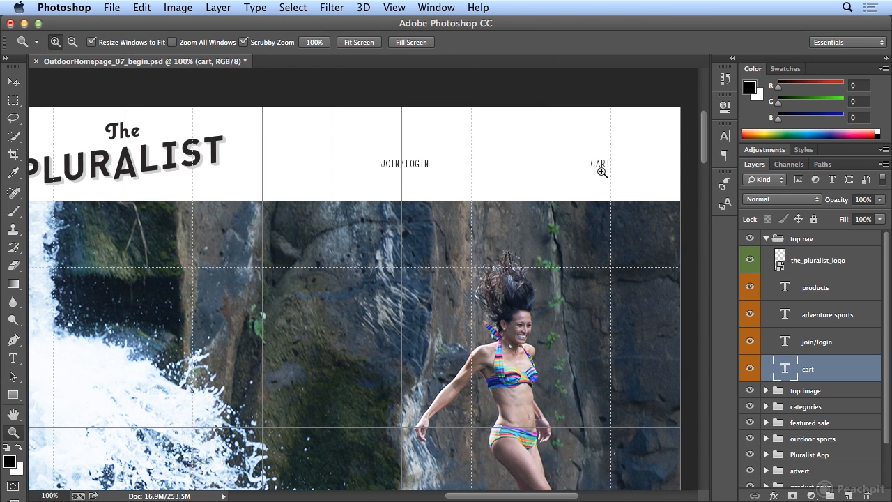
click(20, 395)
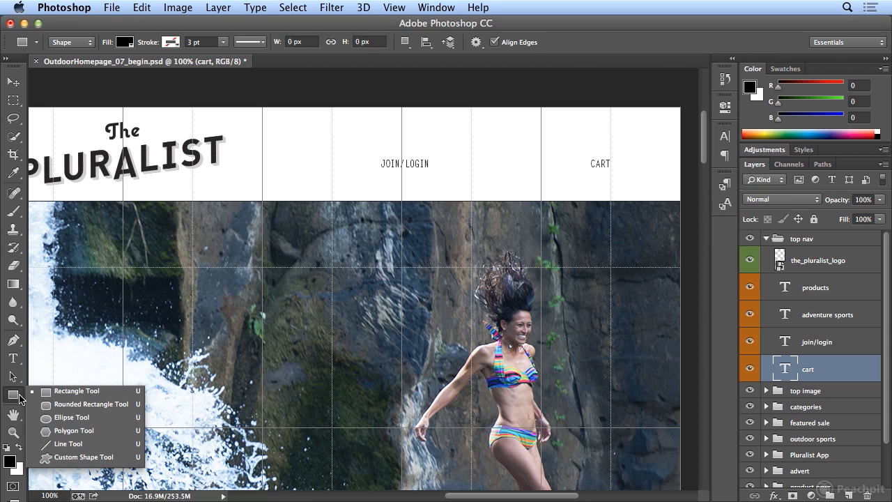
click(76, 458)
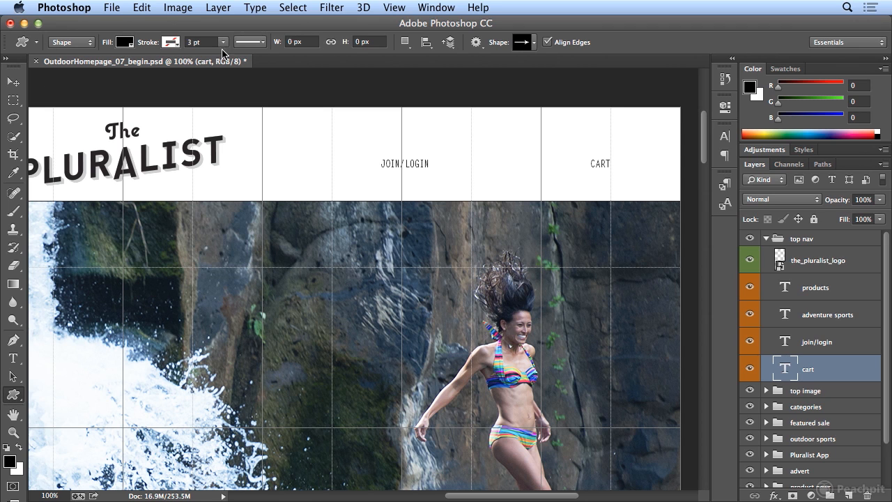
Append the All shape set to the current custom shapes
click(535, 44)
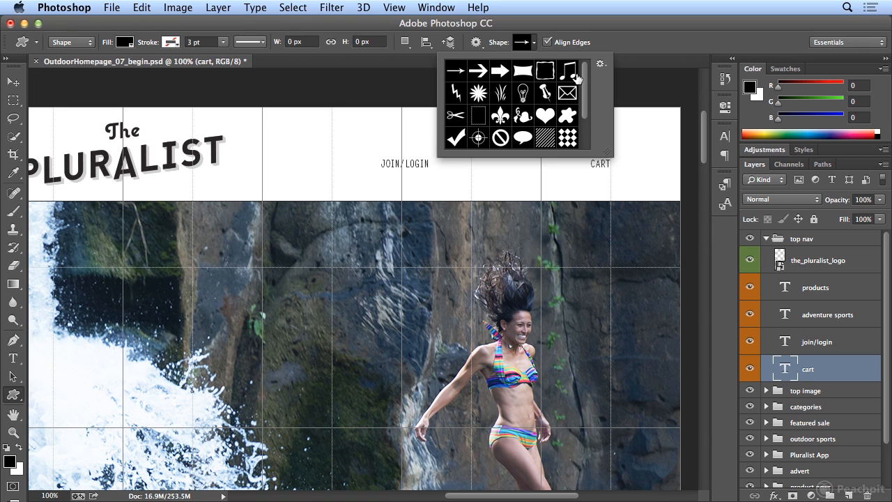
drag(585, 83, 584, 118)
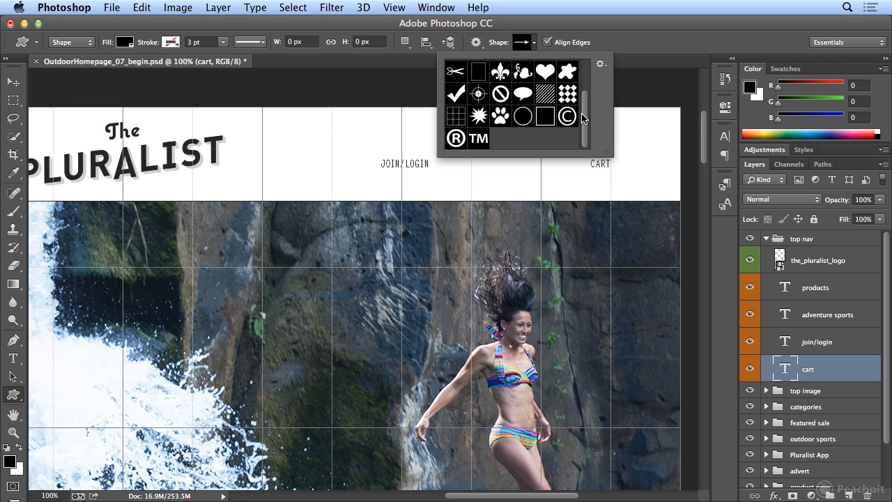
click(601, 66)
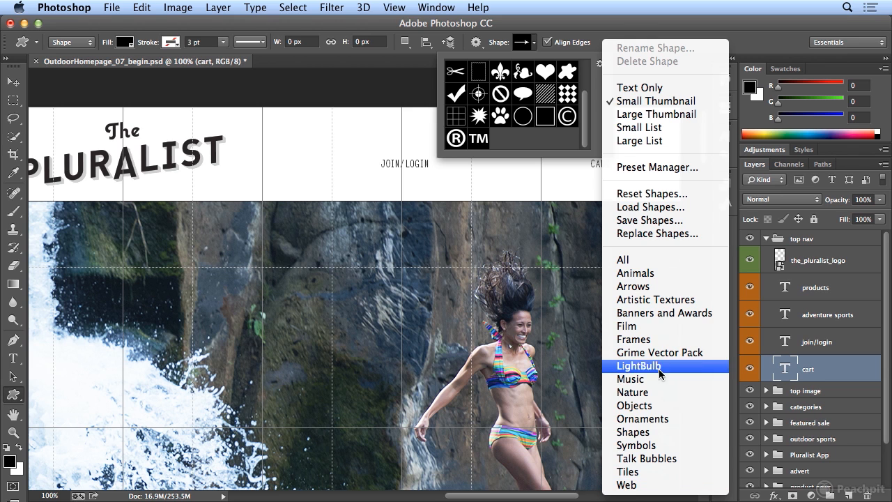
click(658, 261)
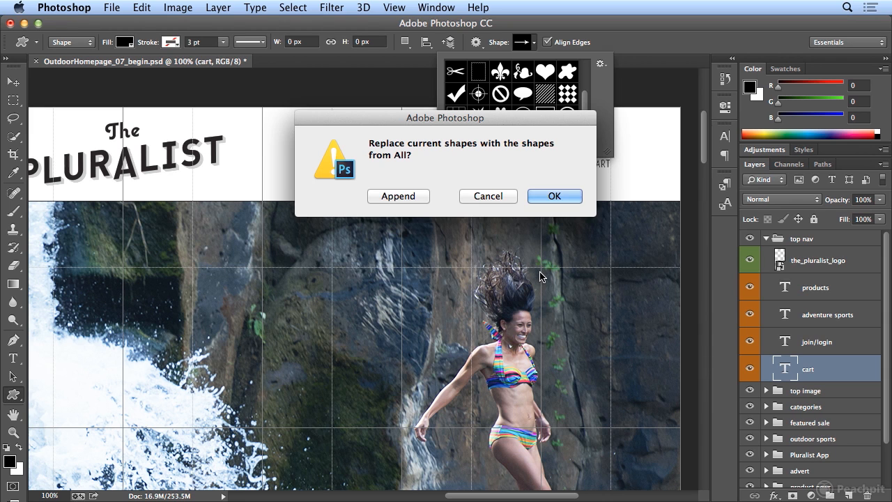
click(405, 196)
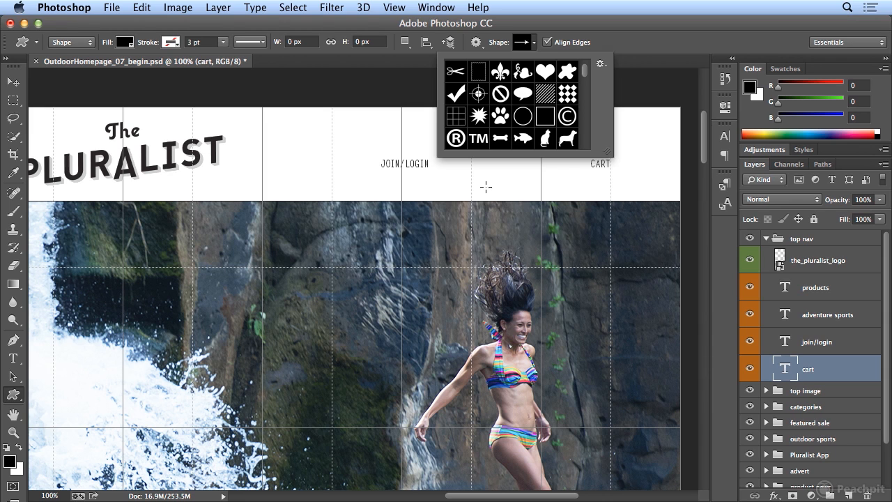
Enlarge the custom shape picker and choose the shopping cart shape
drag(606, 152, 765, 470)
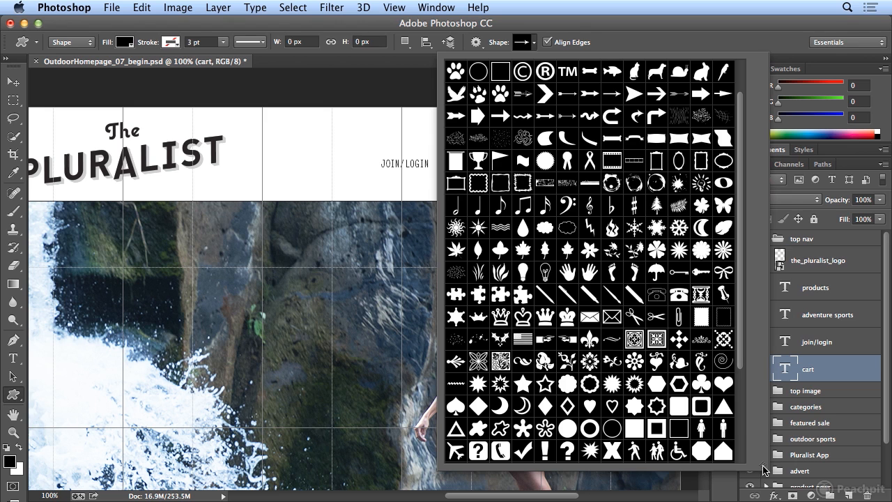
drag(740, 304, 737, 418)
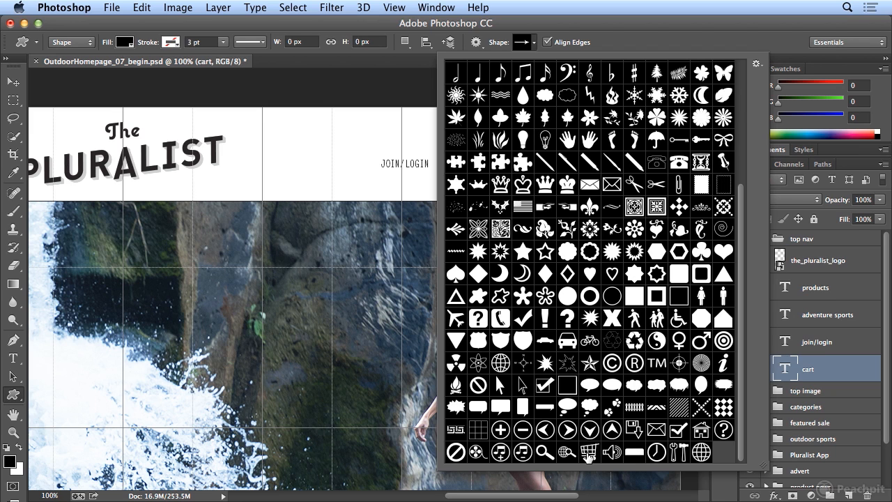
click(587, 453)
click(720, 37)
click(536, 44)
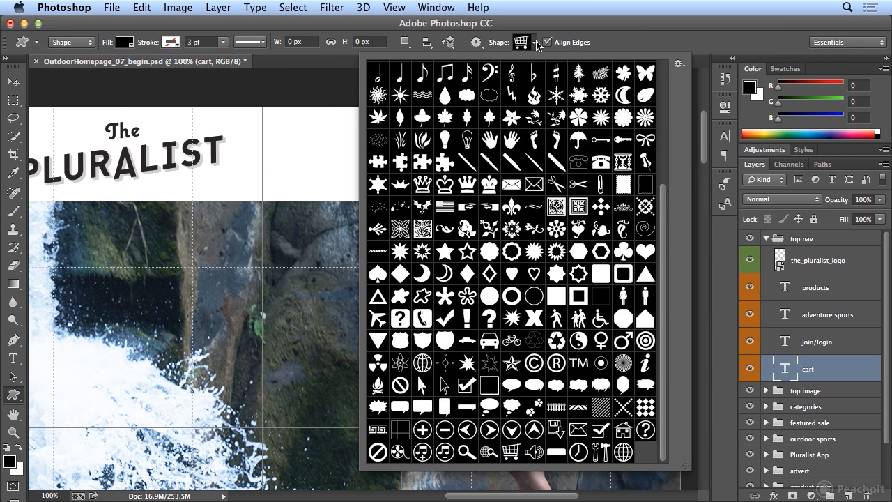
click(536, 43)
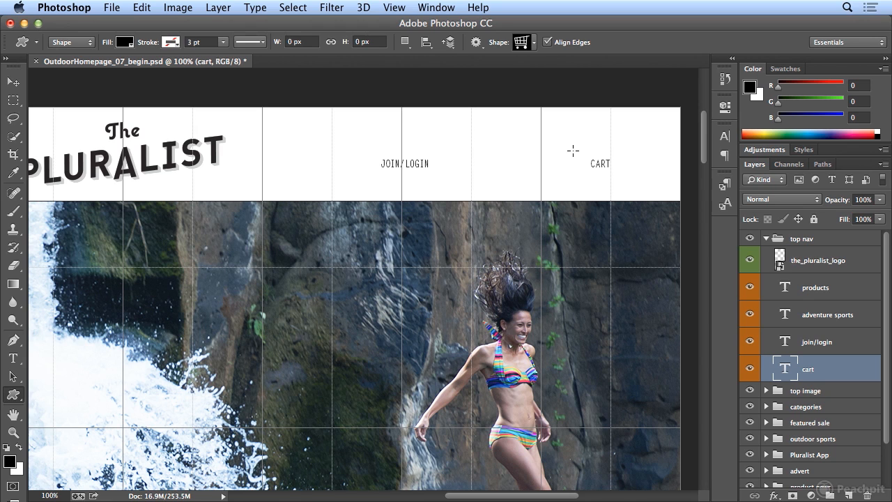
Replace the current color swatches with the set from Pluralist_swatches.ase
click(785, 69)
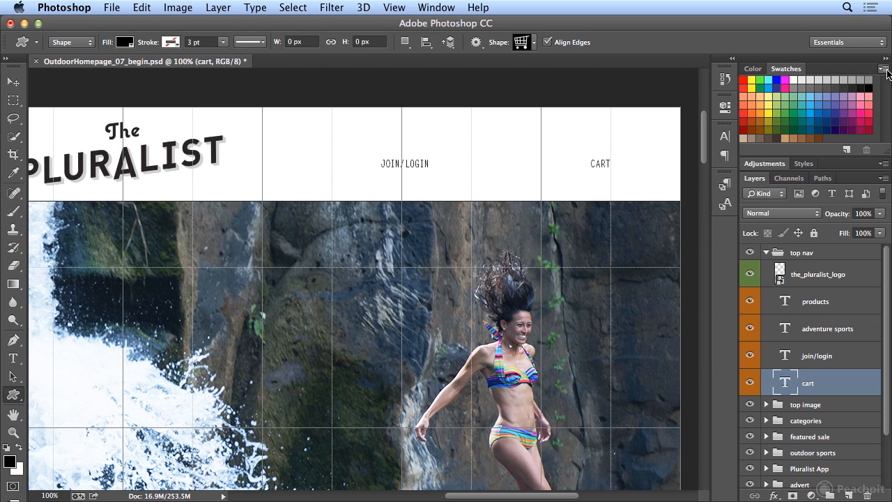
click(883, 70)
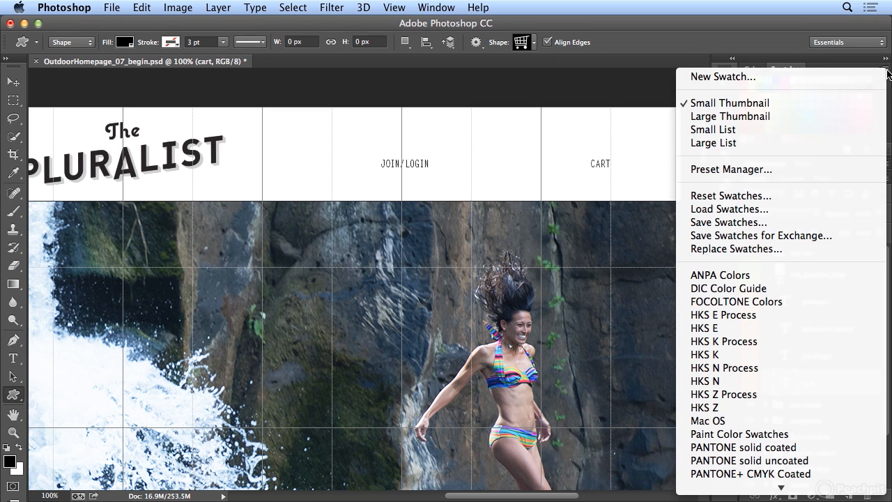
click(816, 254)
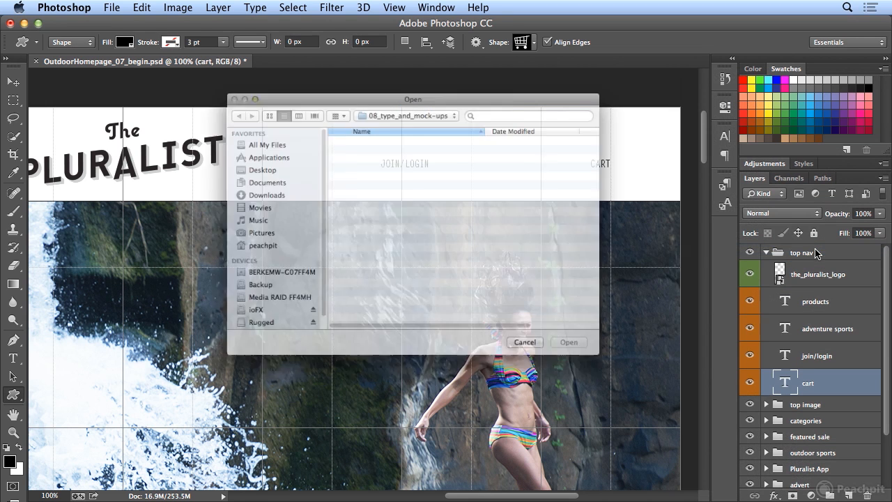
drag(659, 396, 662, 451)
click(421, 353)
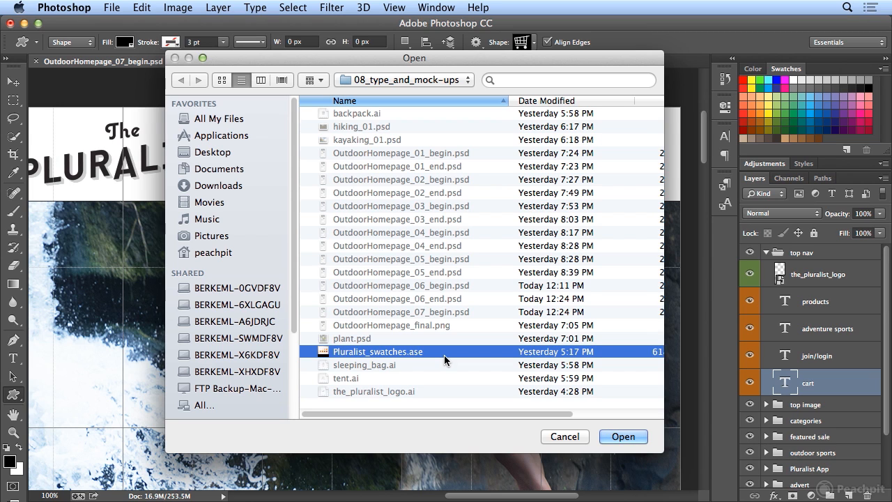
click(623, 436)
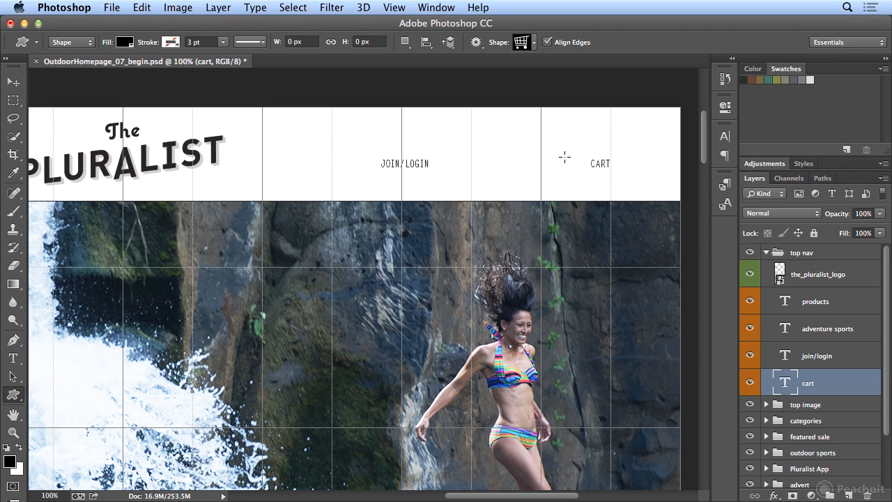
Draw a shopping cart shape about 35 by 31 px beside the CART link and fill it with Pluralist Dark Gray
drag(550, 147, 573, 167)
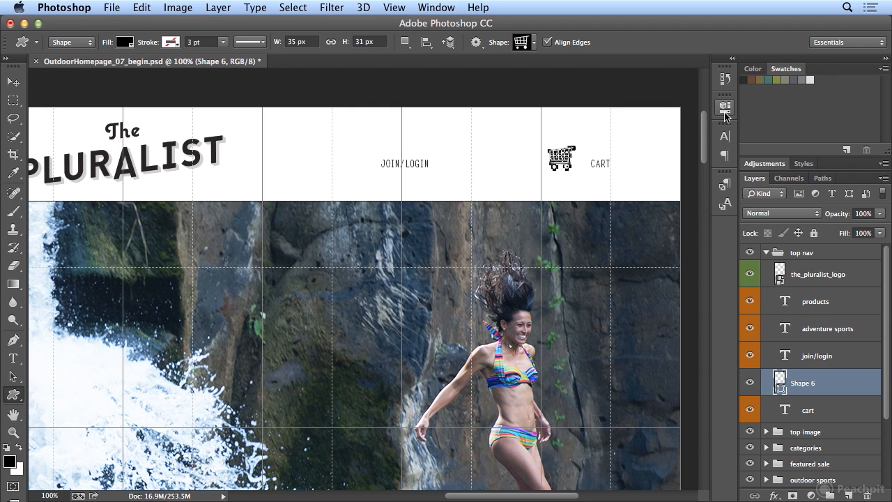
click(799, 79)
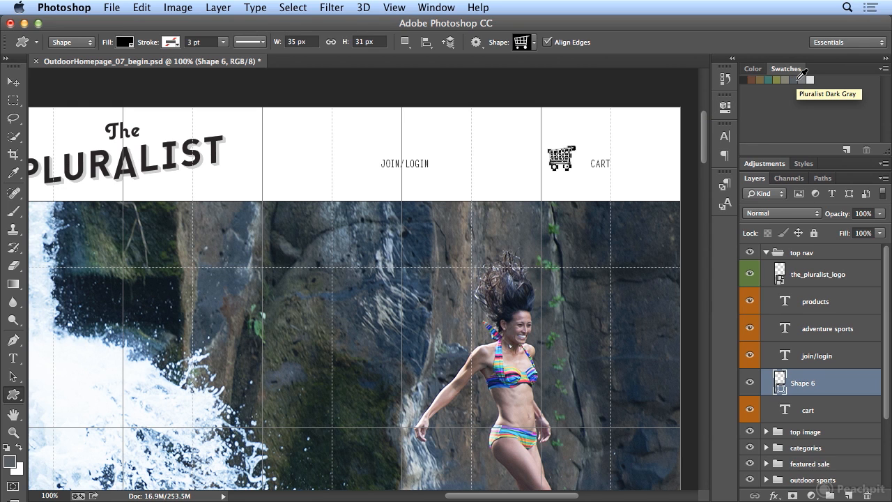
click(127, 45)
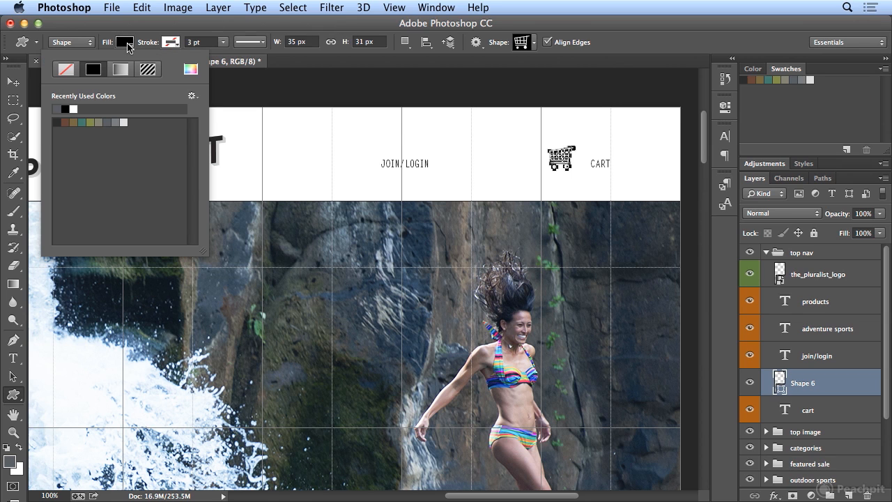
click(107, 122)
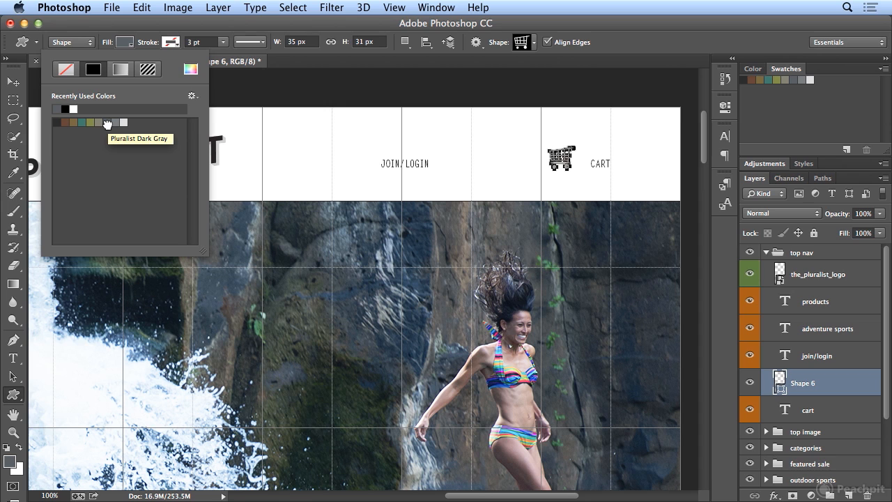
click(12, 83)
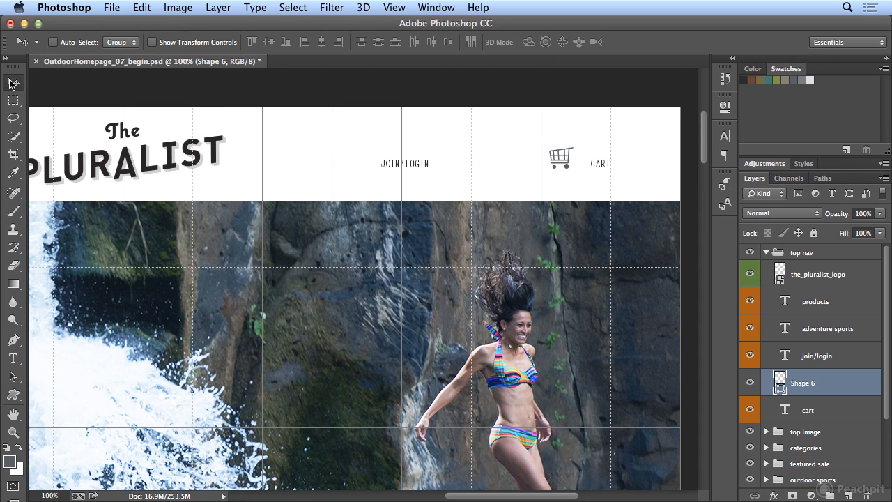
Move the whole cart shape close to the CART text and scale it down to about 27 by 24 px
click(15, 378)
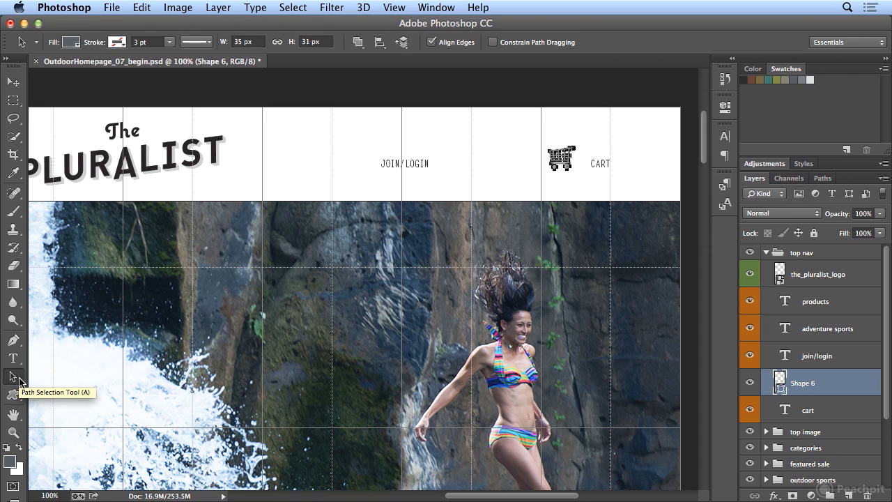
click(560, 157)
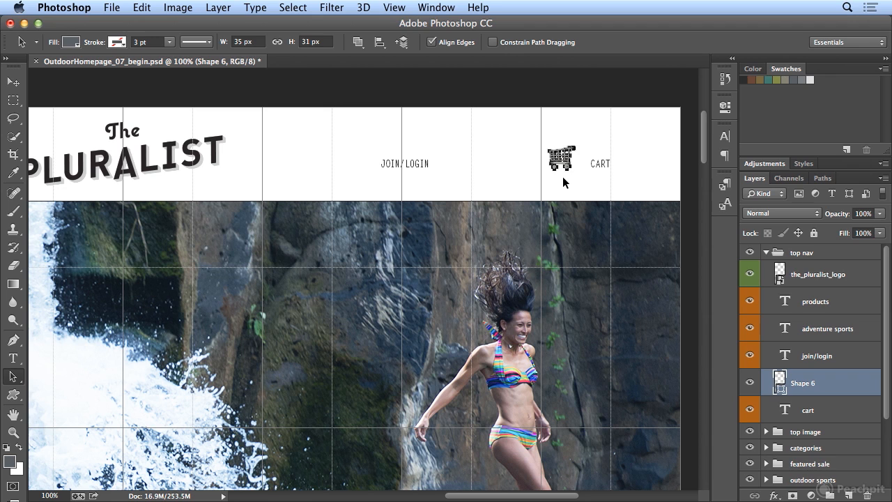
drag(570, 159, 584, 164)
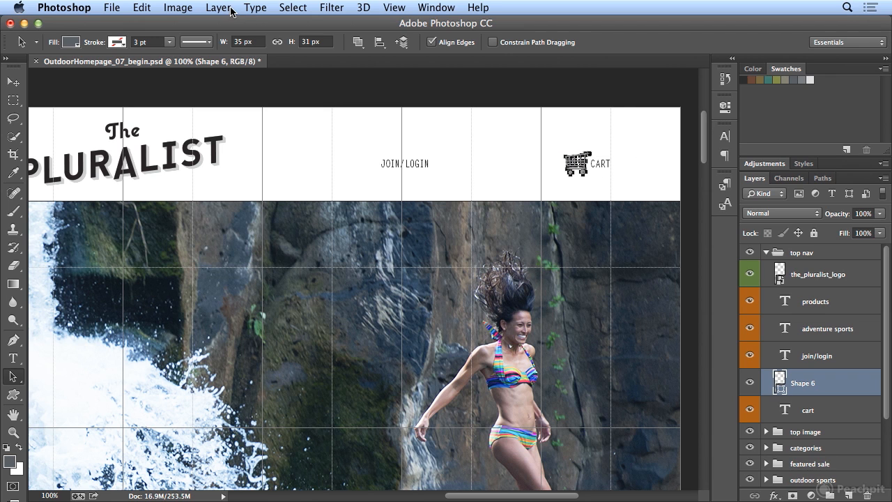
click(141, 7)
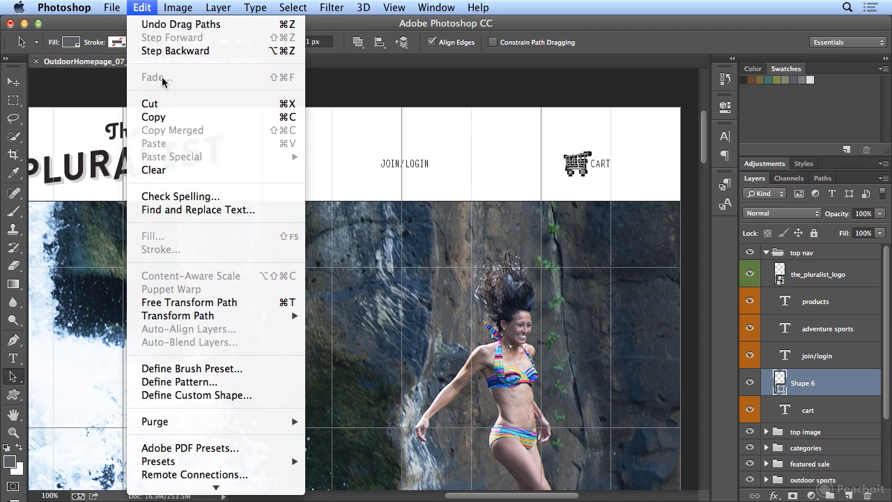
click(234, 304)
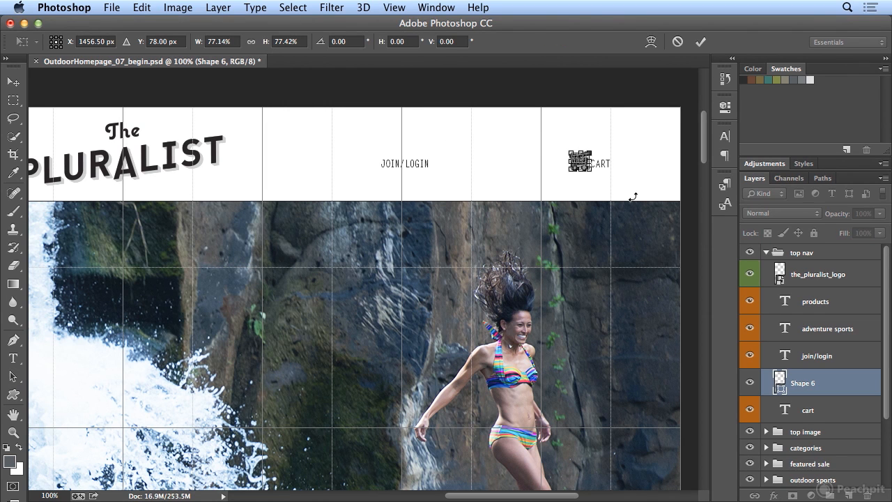
key(Return)
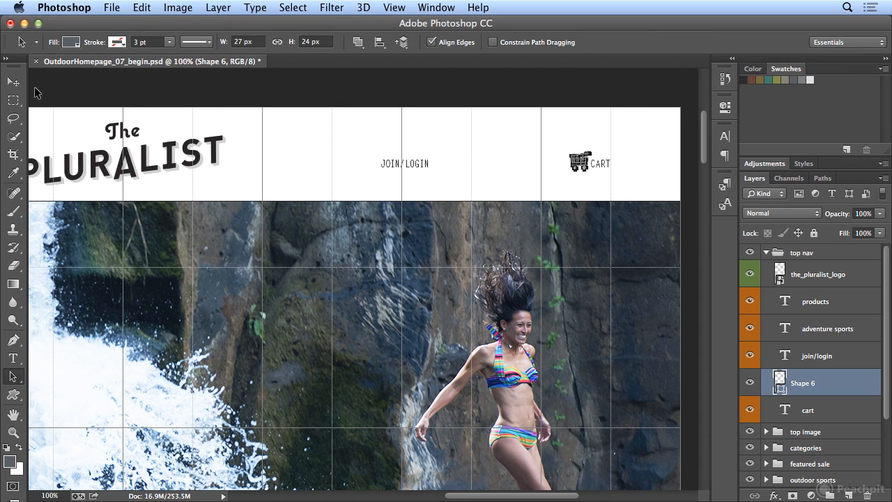
Nudge the cart shape slightly down to line it up with the CART text
click(17, 84)
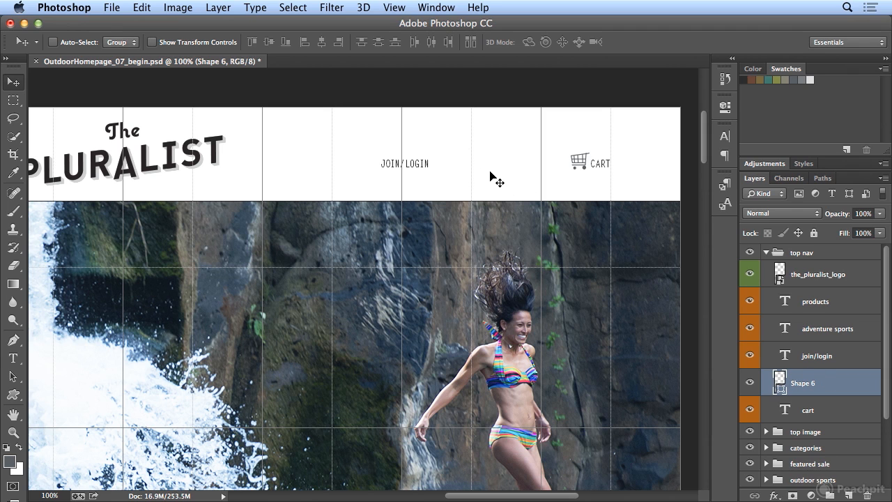
key(Down)
key(Down)
key(Down)
key(Left)
key(Left)
key(Right)
key(Right)
Rename the cart shape layer "cart icon" and give it a green color label
double_click(802, 383)
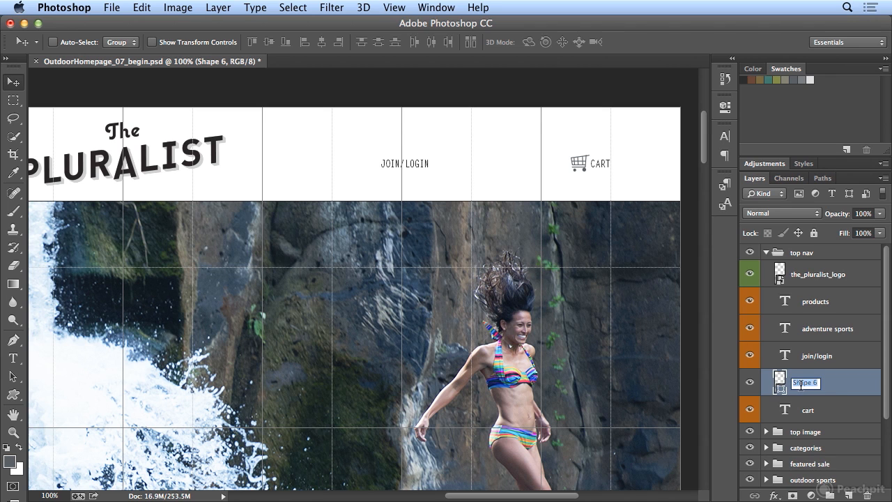
text(cart icon)
key(Return)
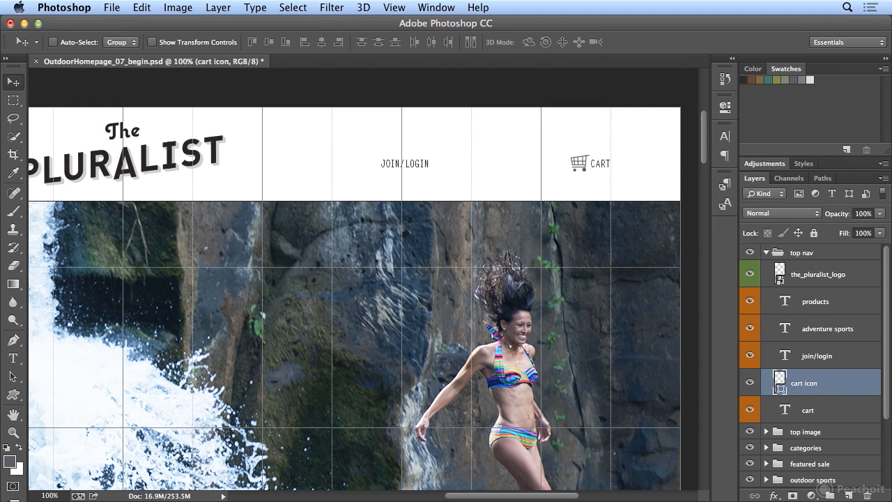
right_click(835, 389)
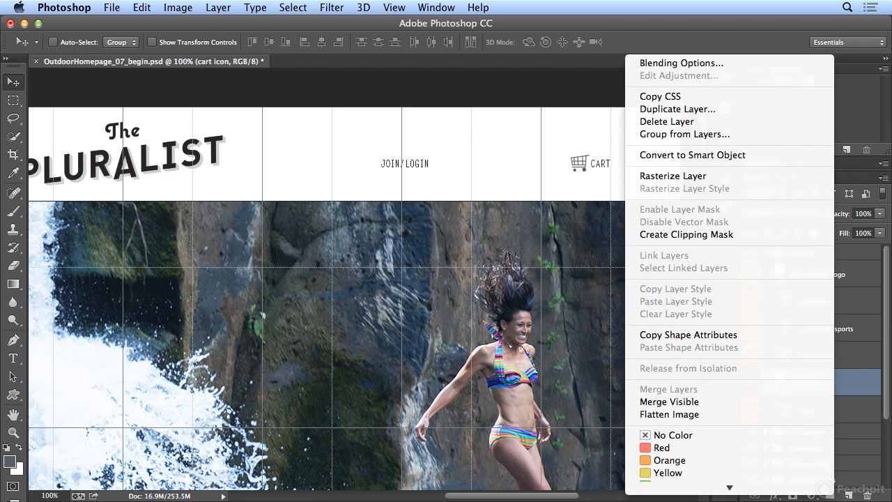
click(733, 402)
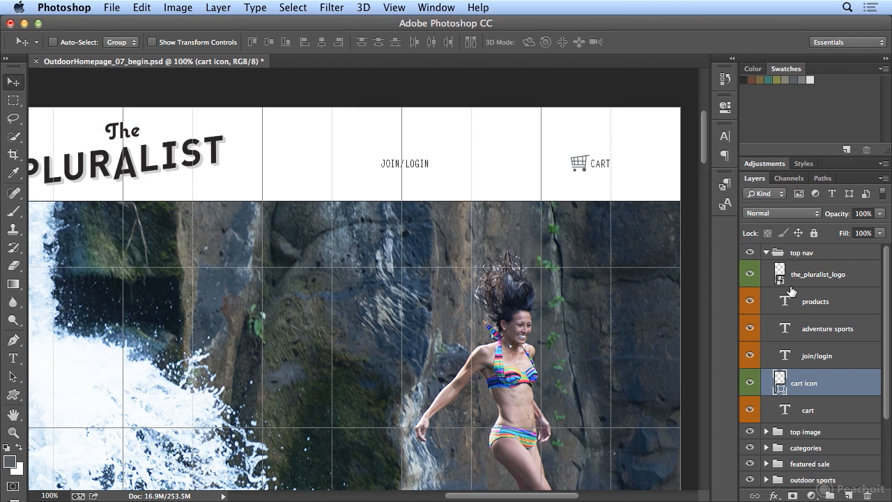
Collapse the top nav group, shift its whole content slightly down in the header, and expand the group again
click(766, 253)
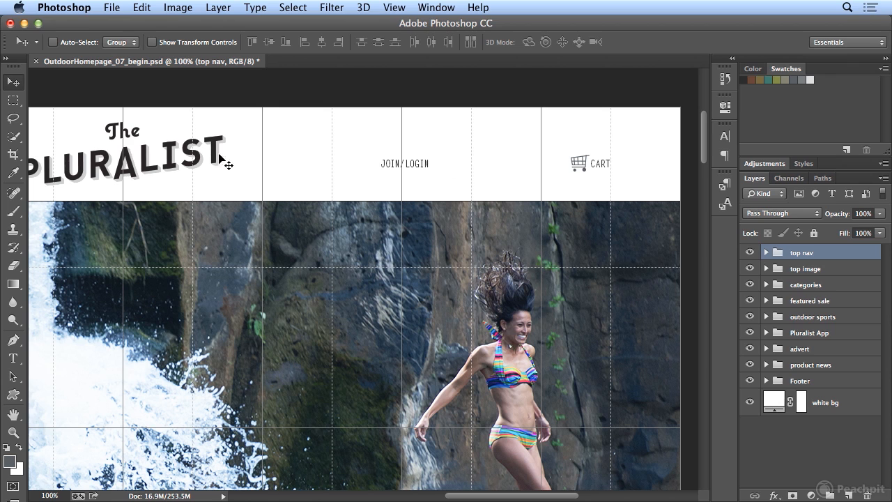
drag(212, 159, 213, 160)
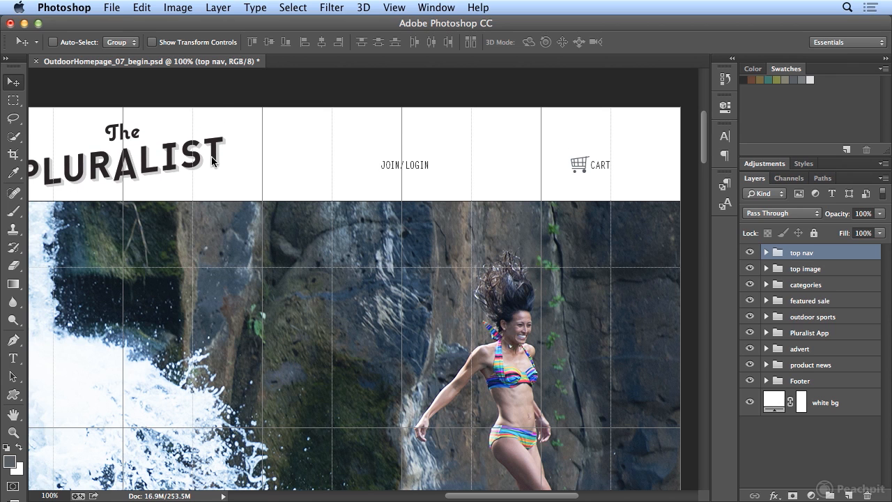
click(766, 252)
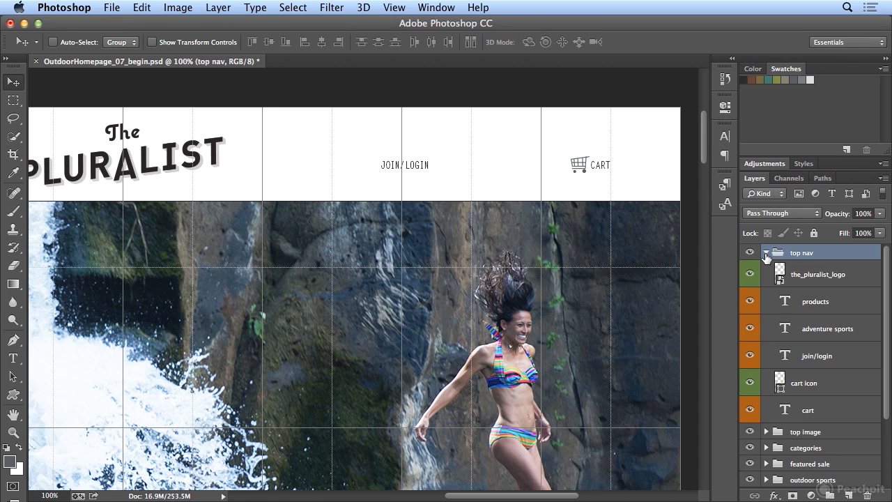
Scale the cart icon down to about 20 by 18 px and nudge it right, next to the CART text
click(807, 385)
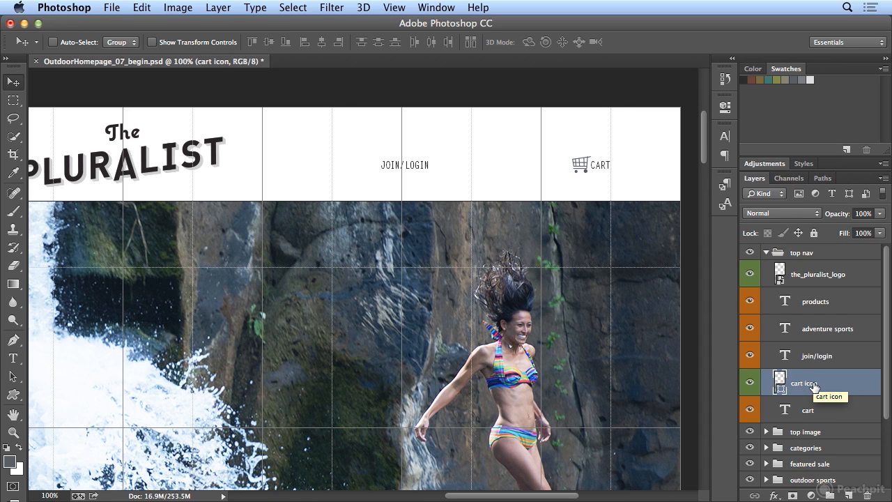
key(super+t)
drag(593, 174, 589, 168)
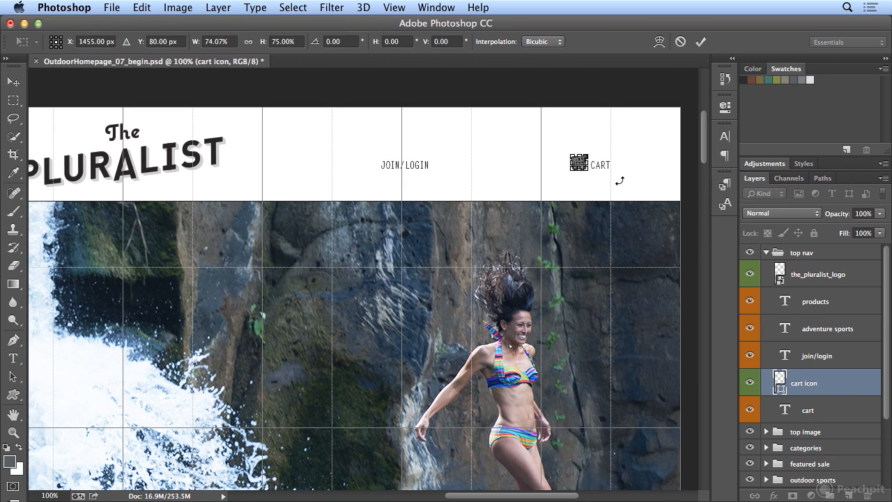
key(Return)
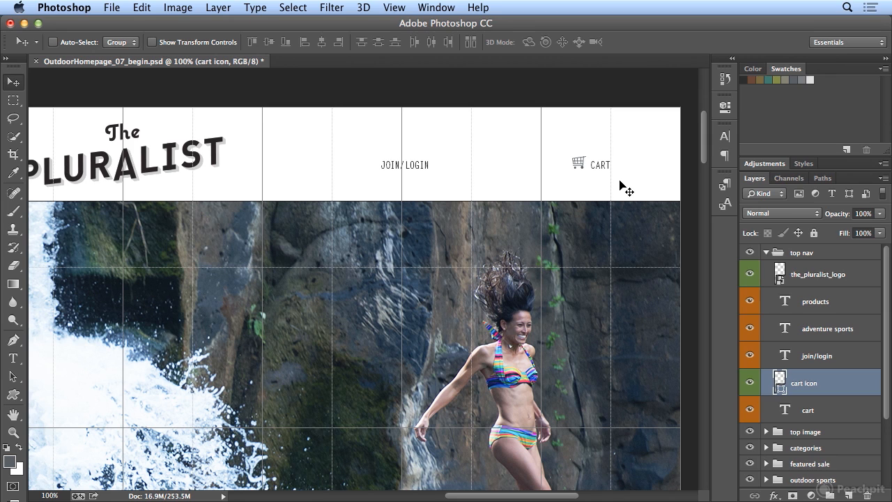
key(Right)
key(Right)
key(Right)
key(Right)
key(Right)
Examine the loaded custom shapes and the additional shape sets available for the Custom Shape Tool
key(u)
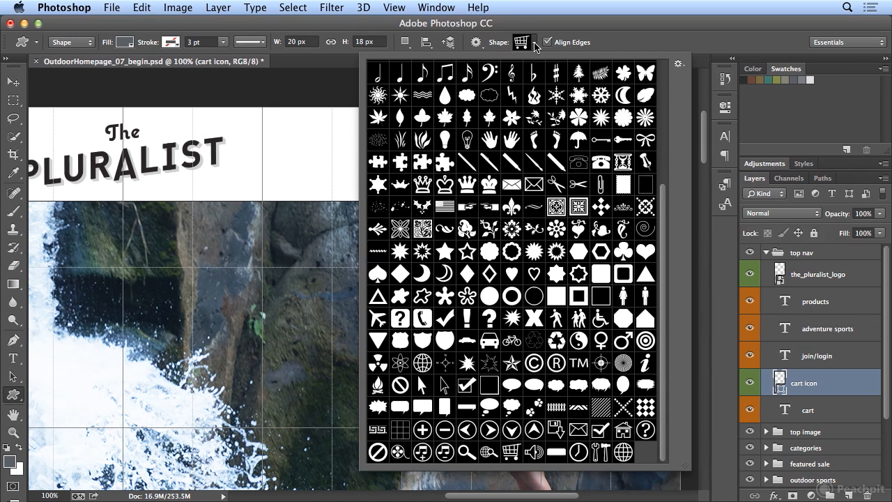
click(534, 42)
drag(665, 405, 673, 260)
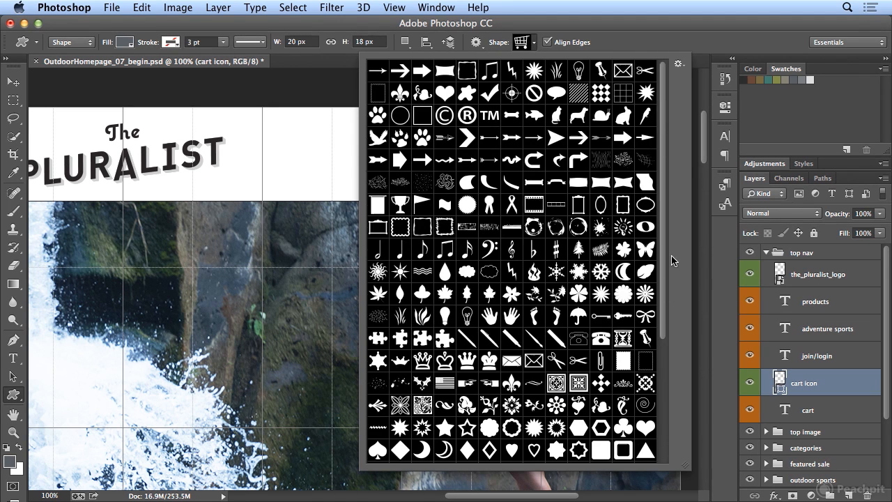
click(678, 64)
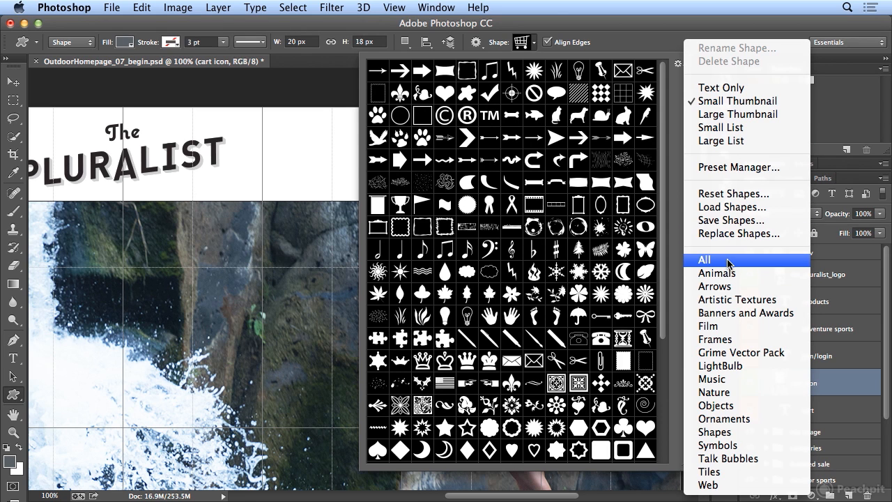
click(646, 58)
click(529, 42)
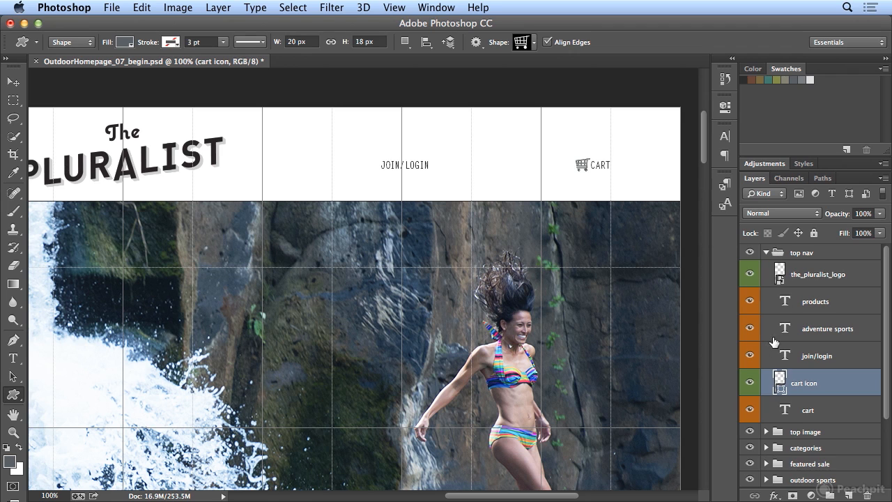
Collapse the top nav group and filter the layers by the Bevel & Emboss effect, trying the Name filter first
click(766, 253)
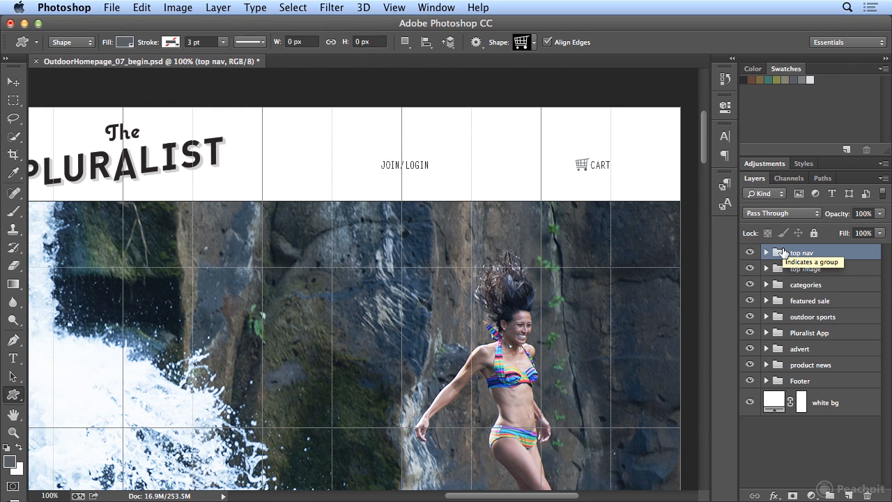
click(766, 193)
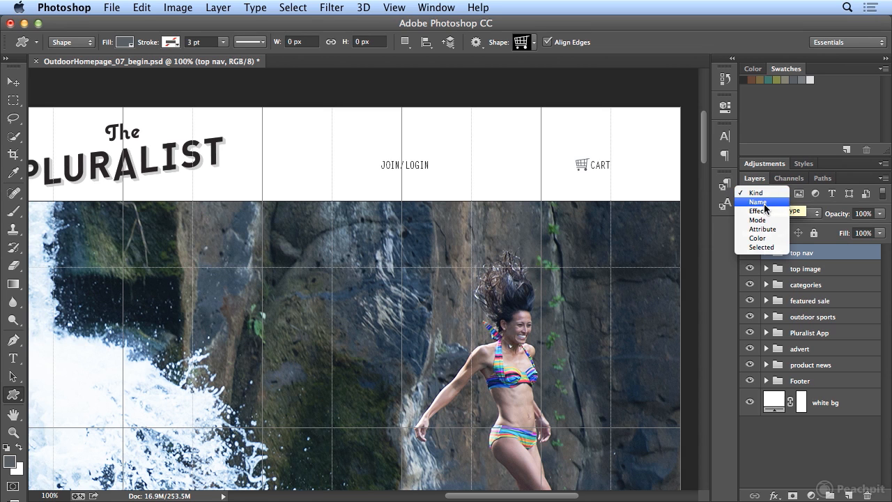
click(766, 202)
click(765, 195)
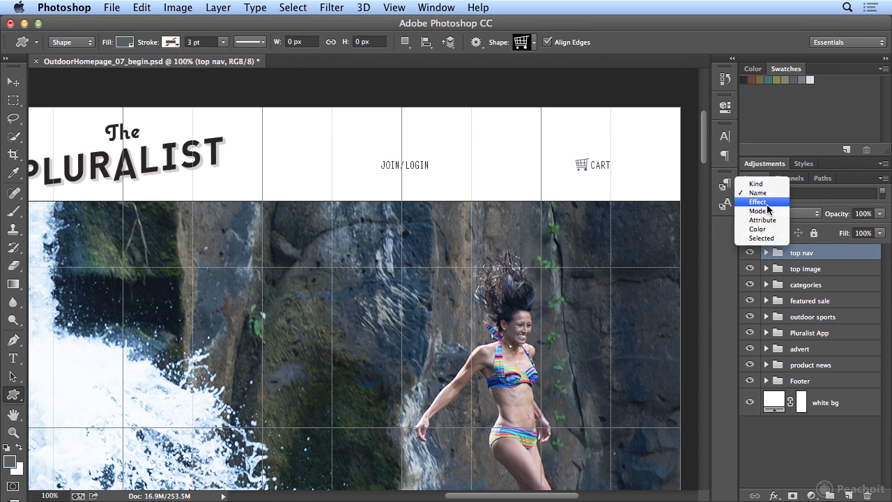
click(766, 202)
click(815, 192)
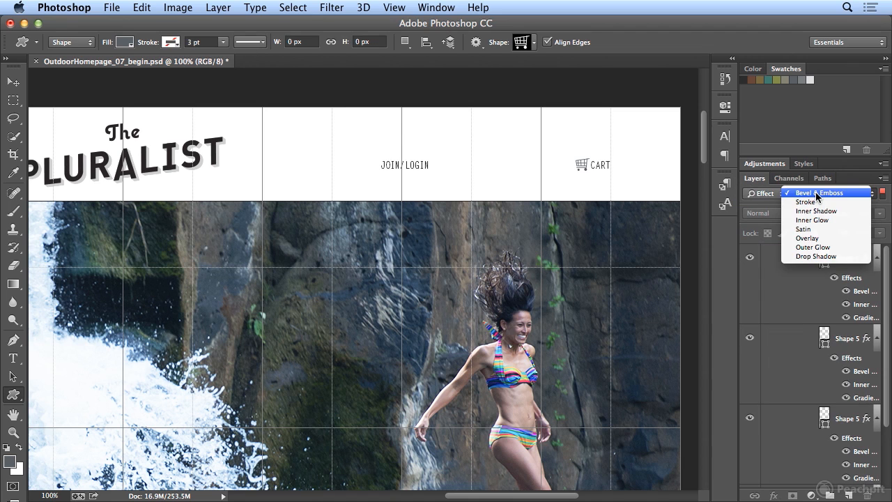
click(816, 192)
click(769, 196)
click(770, 199)
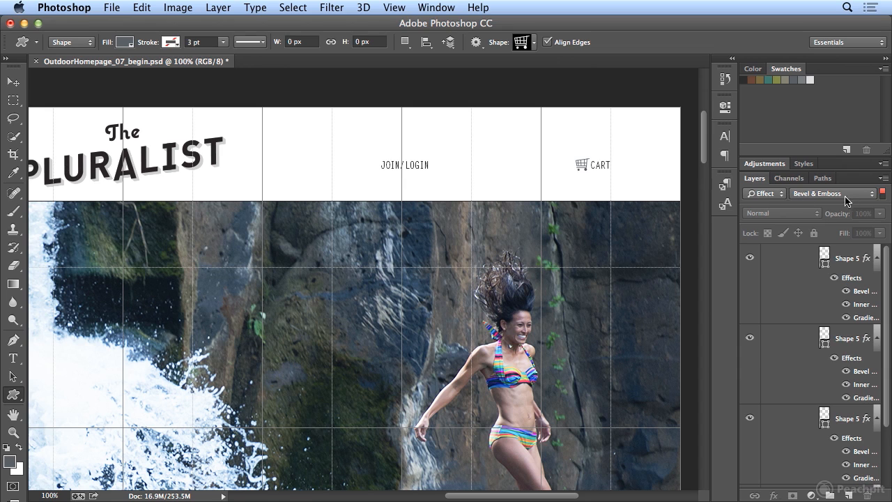
Turn layer filtering off, select the top nav group, and turn the filtering back on
click(882, 195)
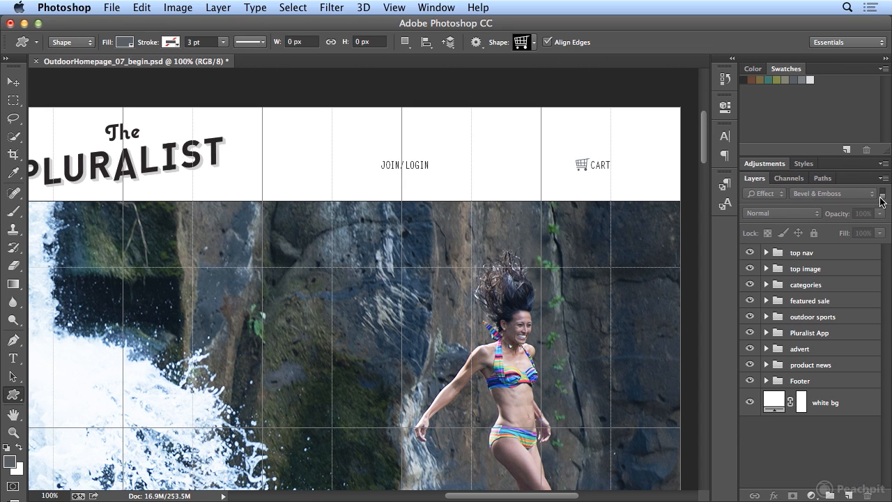
click(803, 252)
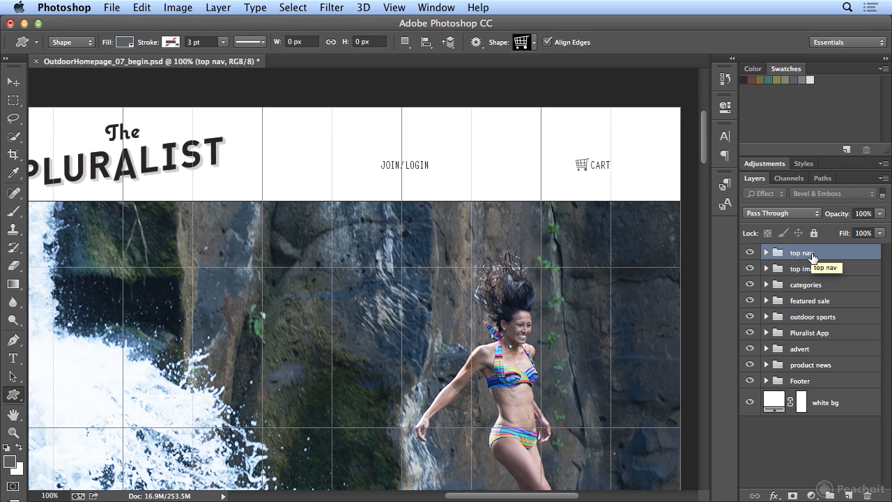
click(882, 193)
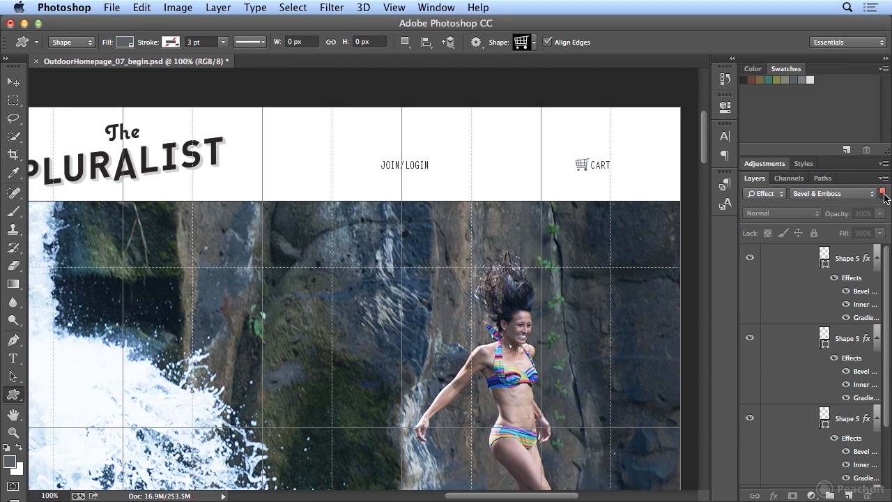
Switch the layer filter to Kind, try pixel, adjustment and type layers together, and keep only the type filter active
click(773, 197)
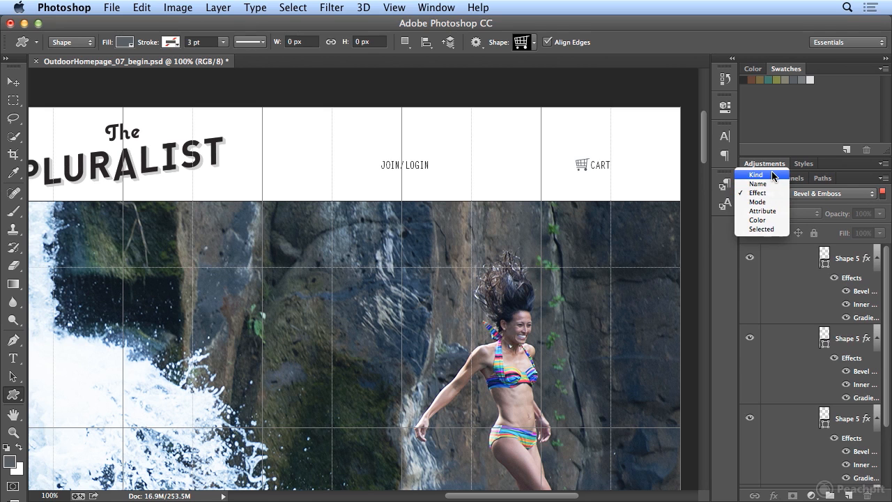
click(773, 176)
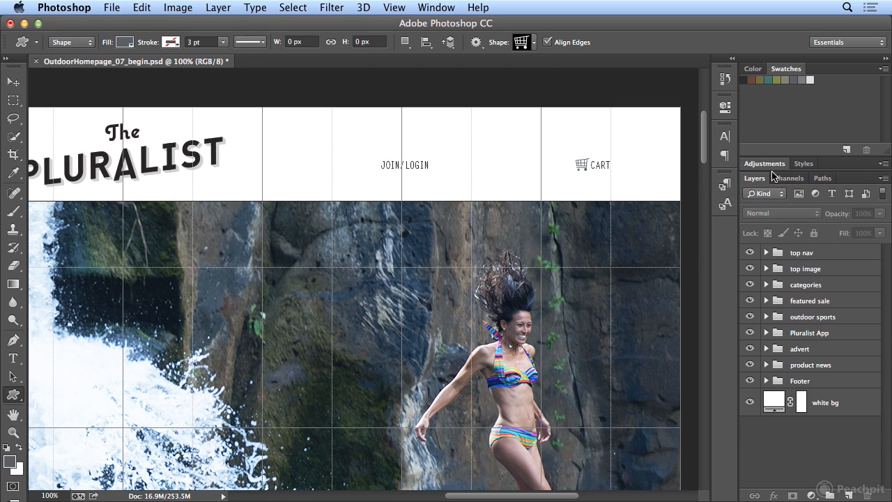
click(799, 194)
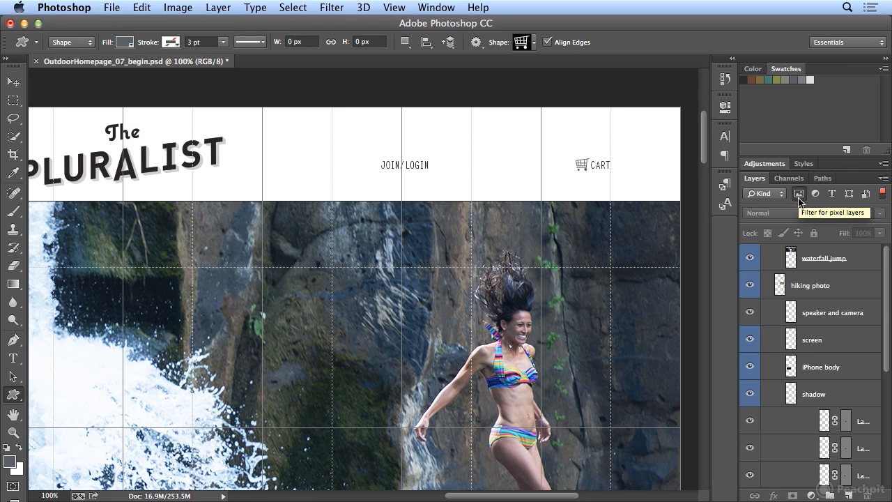
mouse_move(881, 304)
mouse_down()
mouse_move(885, 426)
mouse_move(890, 300)
mouse_up()
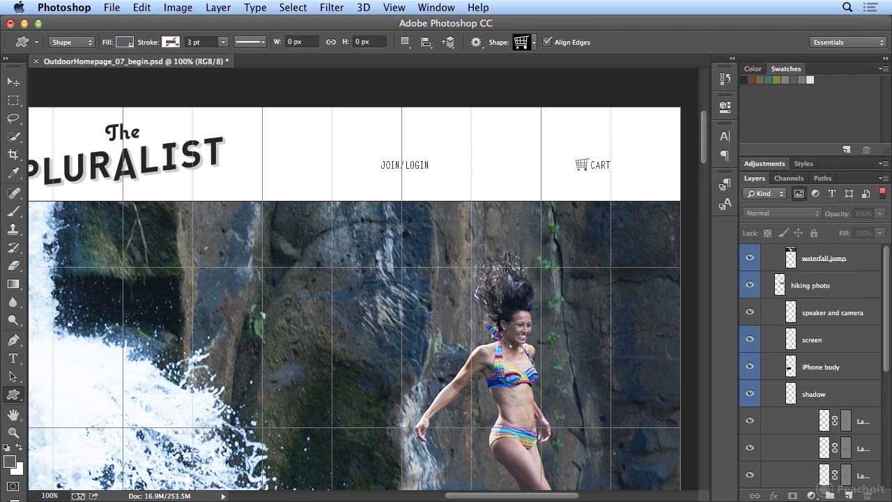
click(815, 195)
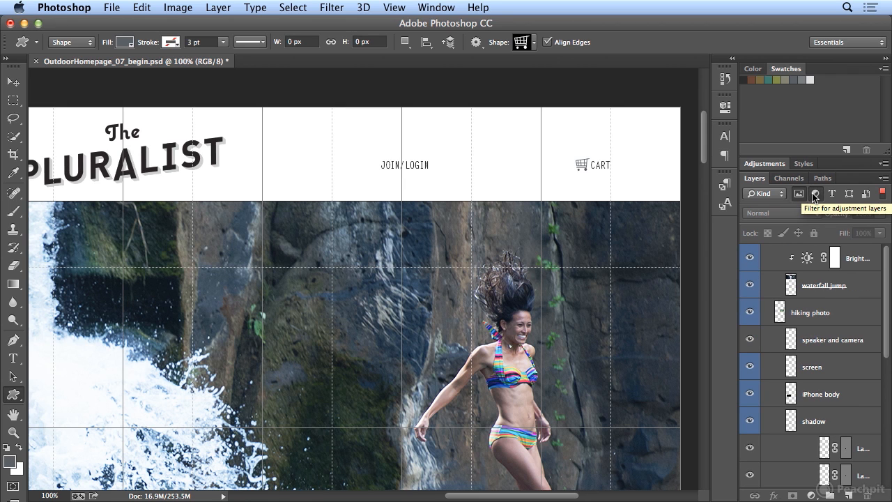
click(833, 194)
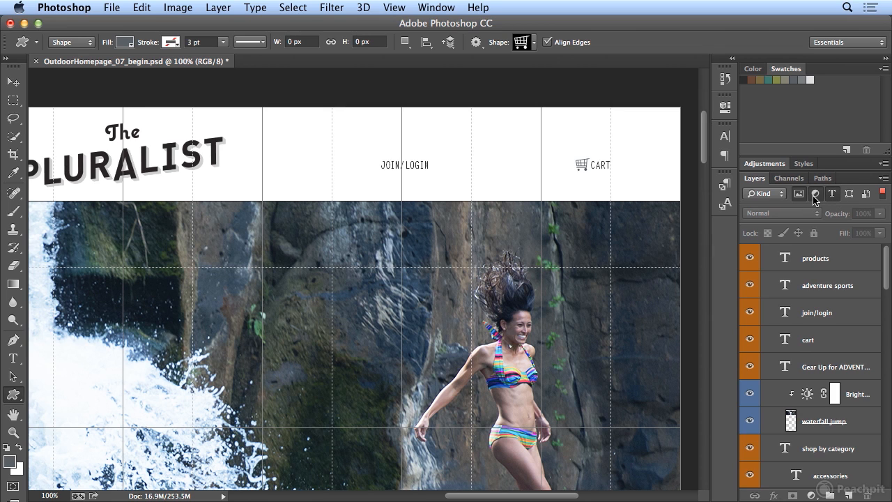
click(814, 196)
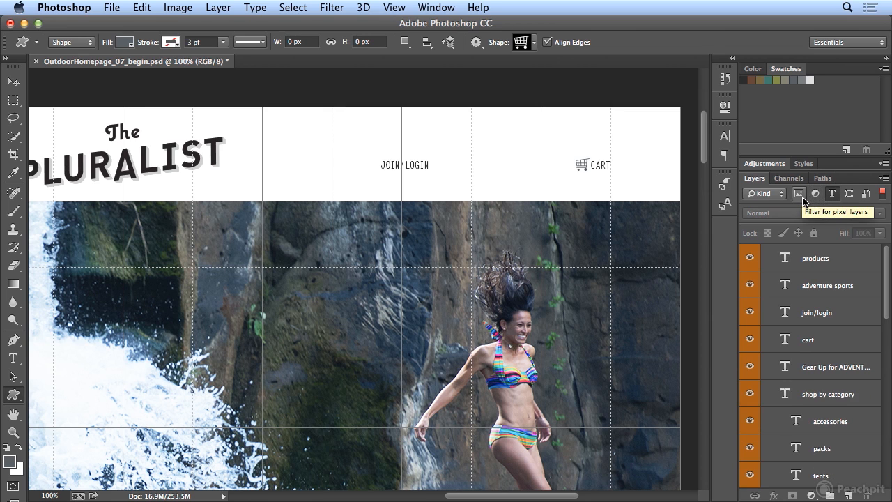
Find the advert type layer among the filtered layers and give it an orange color label
scroll(811, 366, down, 10)
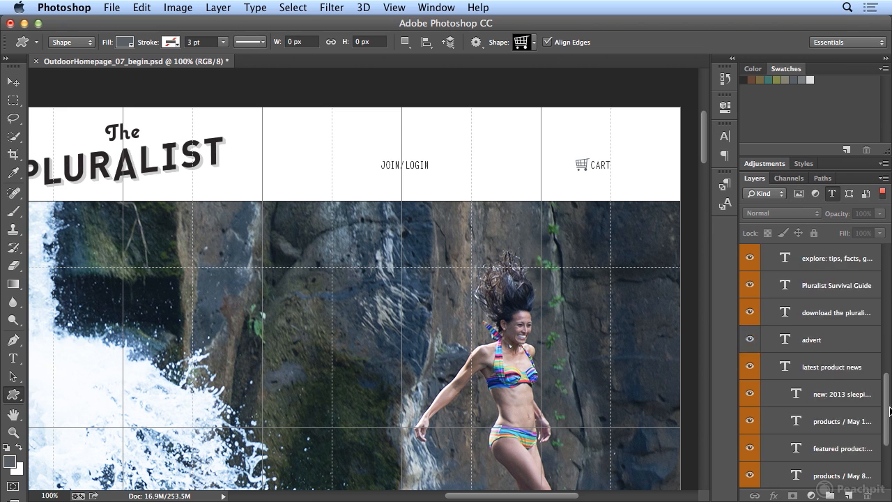
scroll(812, 366, up, 3)
click(812, 339)
right_click(823, 333)
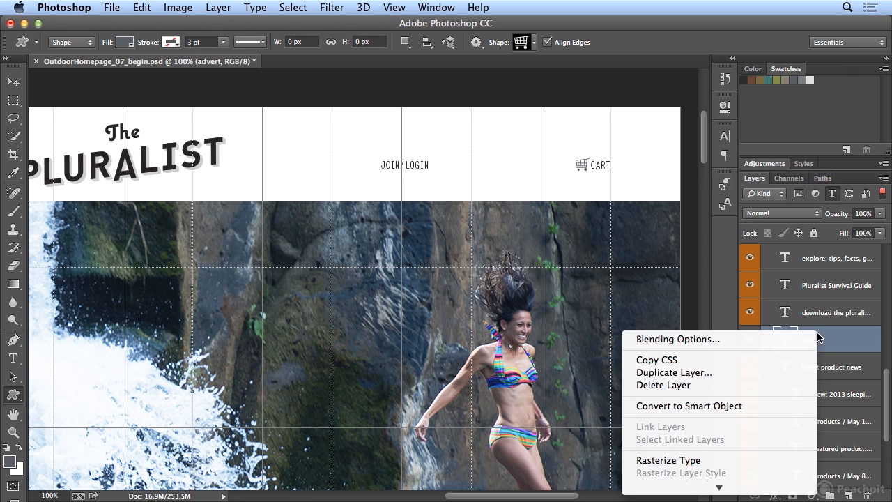
scroll(783, 487, down, 15)
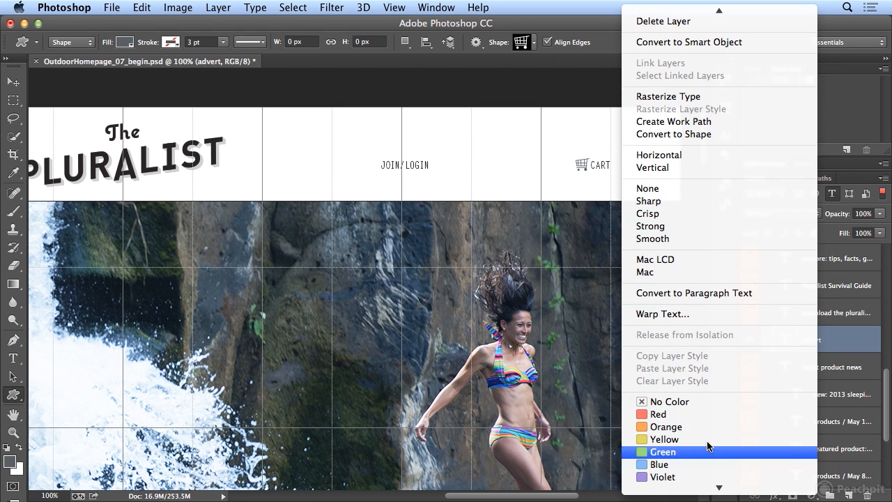
click(700, 426)
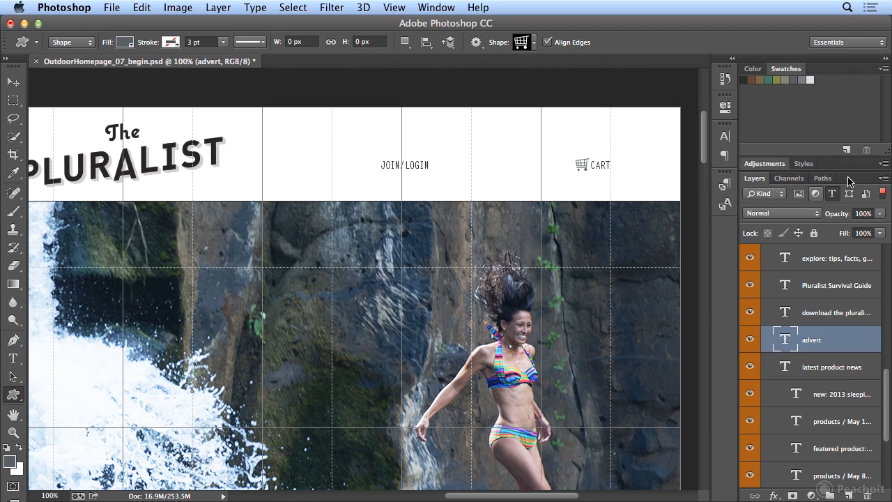
Toggle the type filter and layer filtering off and on, leaving the filtering switched off to show all groups
click(832, 199)
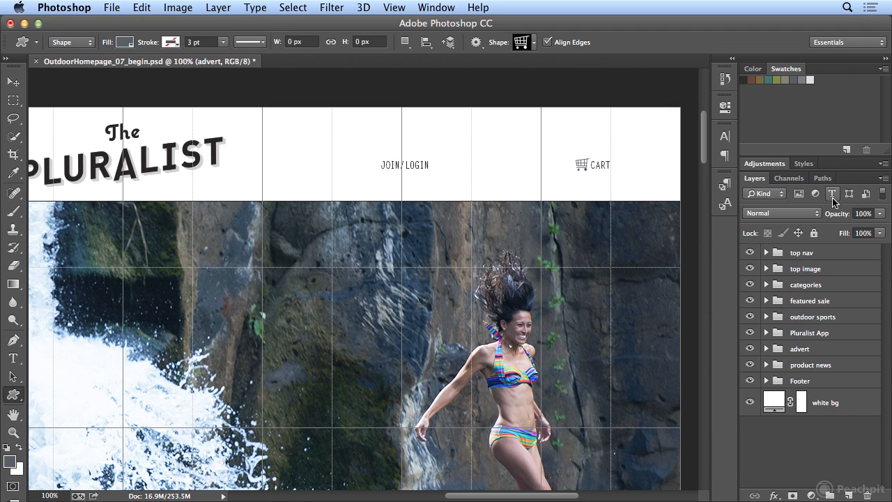
click(833, 199)
click(883, 195)
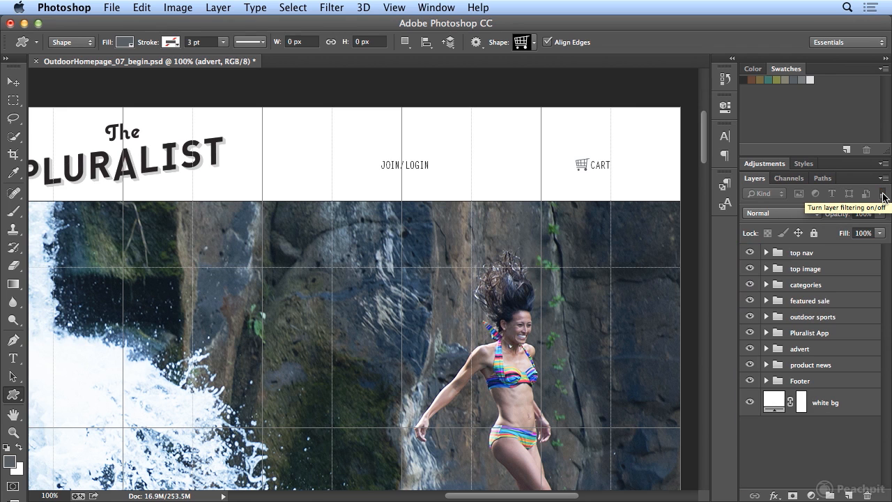
click(883, 196)
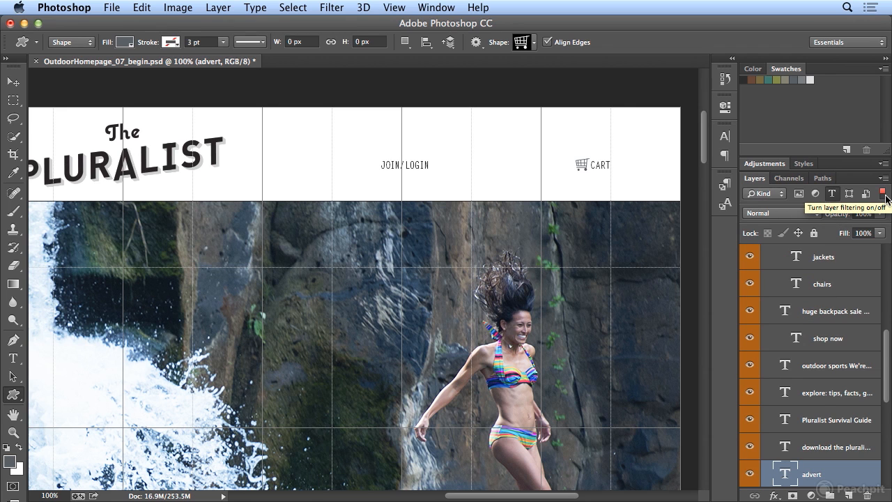
click(883, 195)
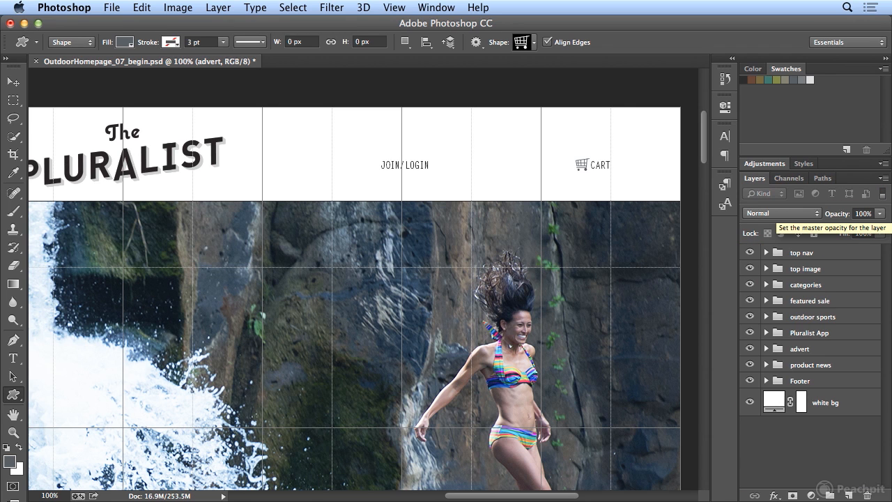